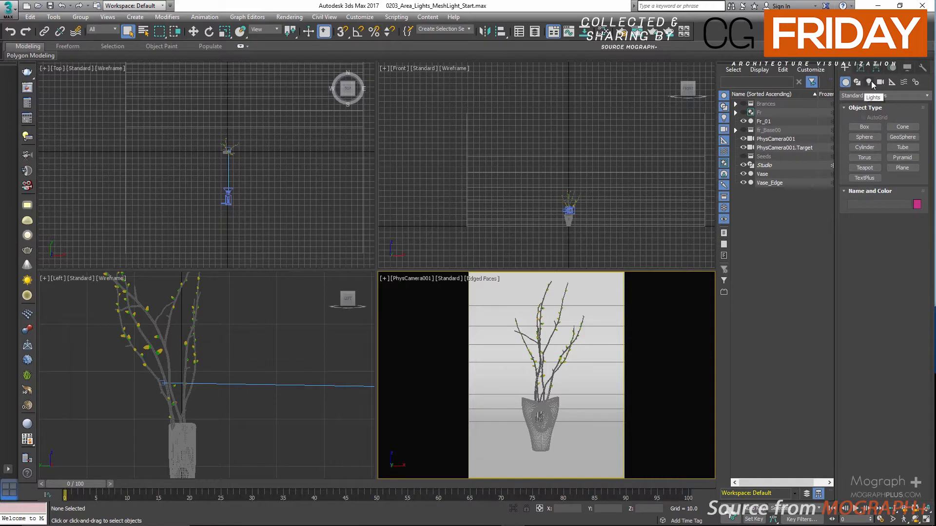
# Create a VRayLight of type Mesh and place it beside the vase in the camera view.
pyautogui.click(871, 81)
pyautogui.click(867, 95)
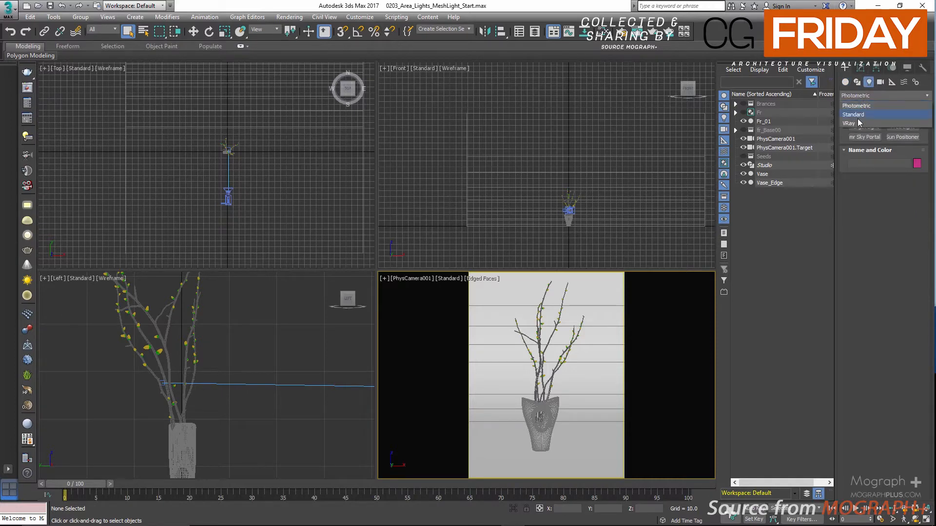
pyautogui.click(857, 123)
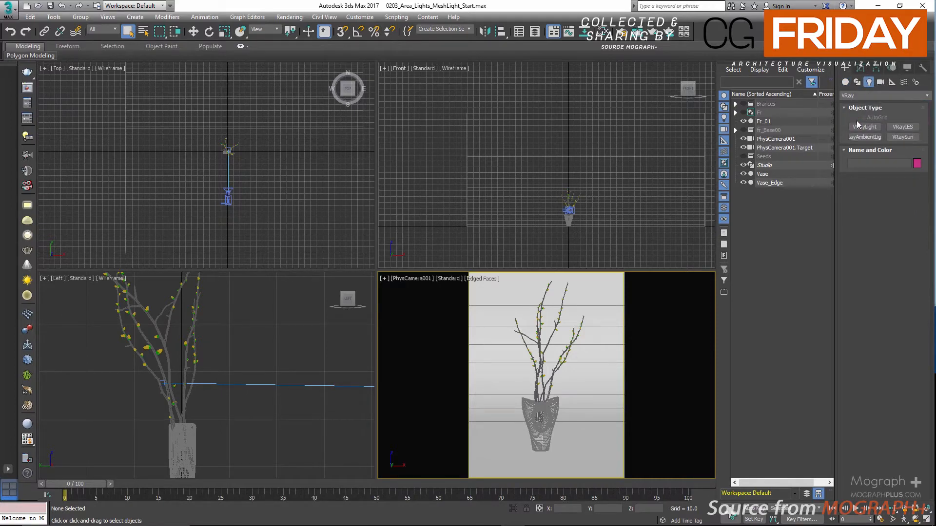
pyautogui.click(854, 127)
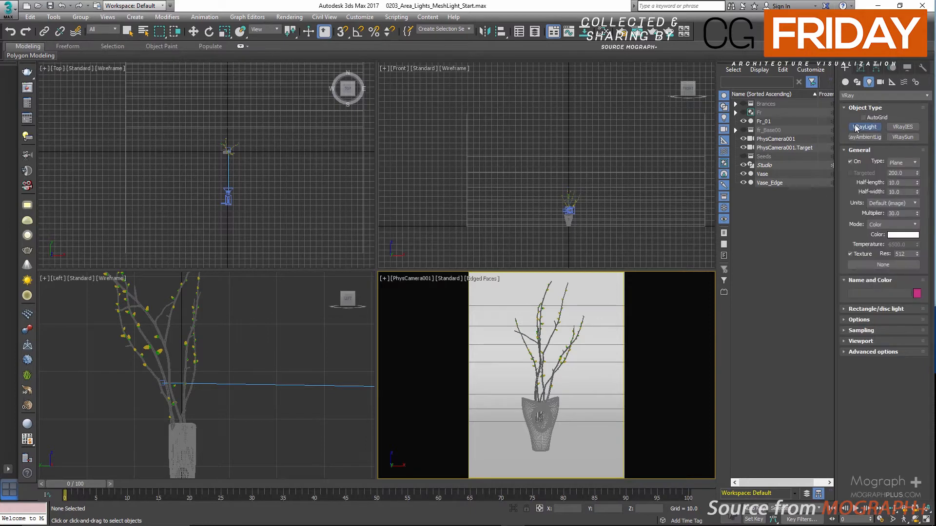
pyautogui.click(902, 162)
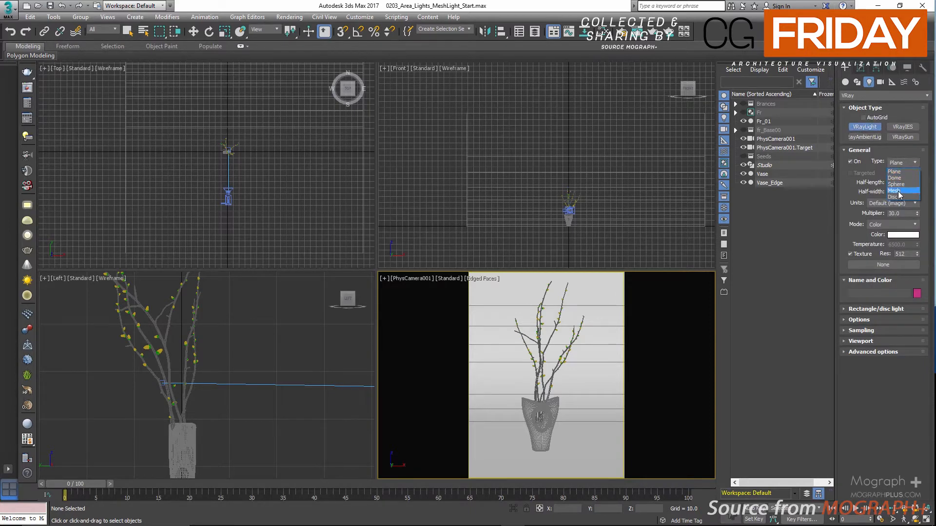
pyautogui.click(899, 190)
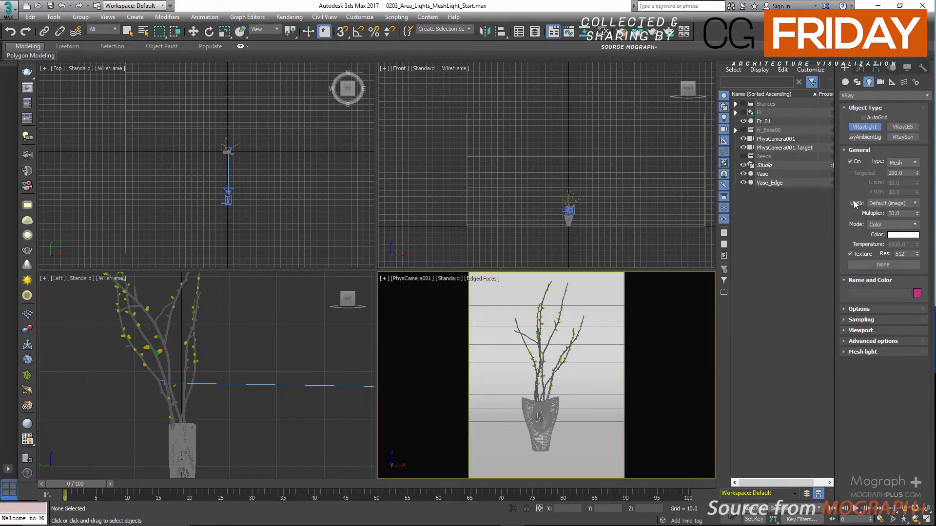
pyautogui.click(585, 429)
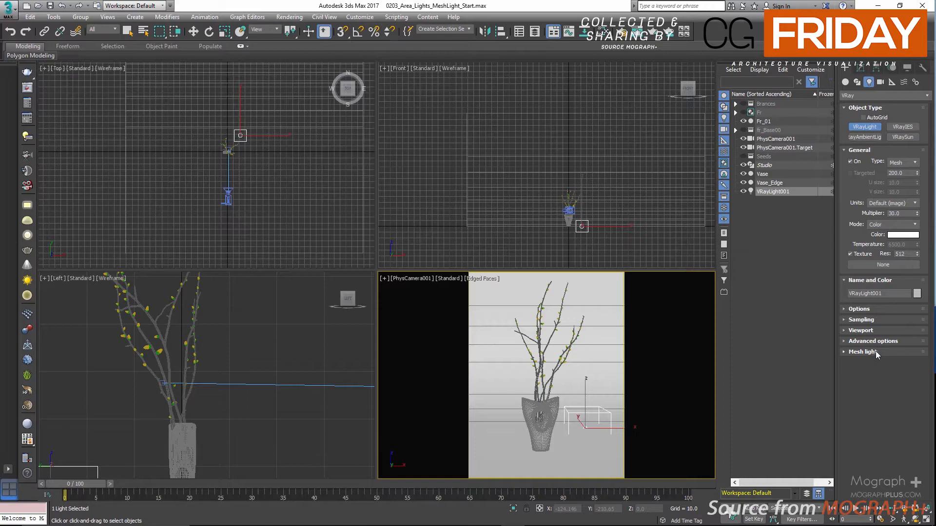
# Assign the Fr_01 bud geometry as the source mesh of VRayLight001.
pyautogui.click(860, 68)
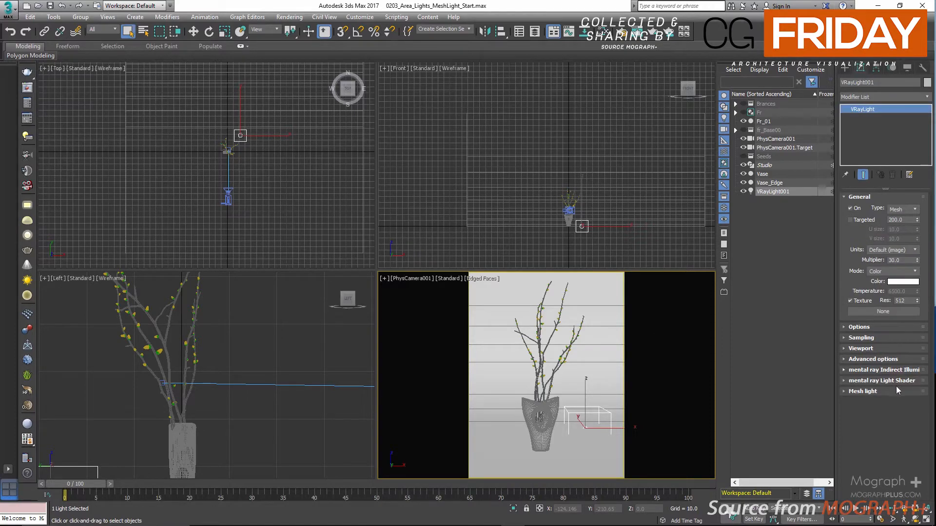
pyautogui.click(890, 391)
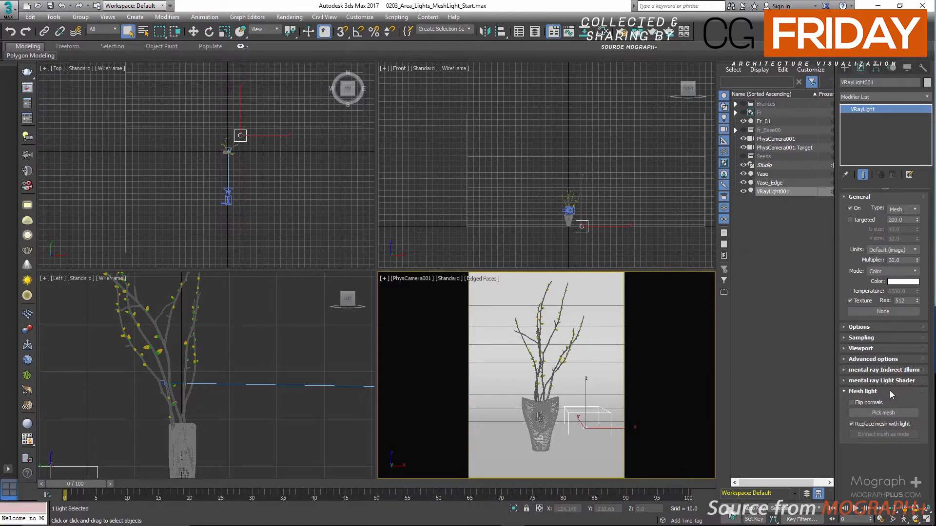
pyautogui.click(904, 413)
pyautogui.hotkey('alt', 'w')
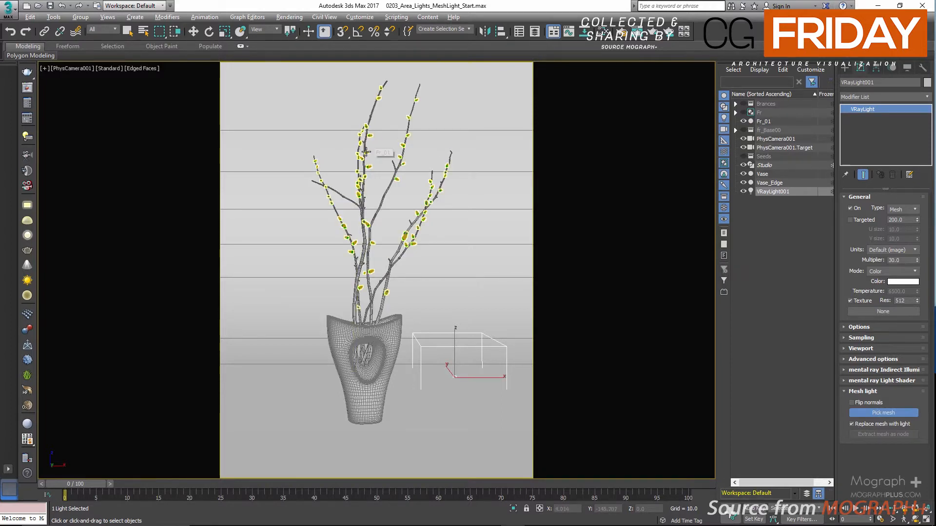
pyautogui.click(761, 122)
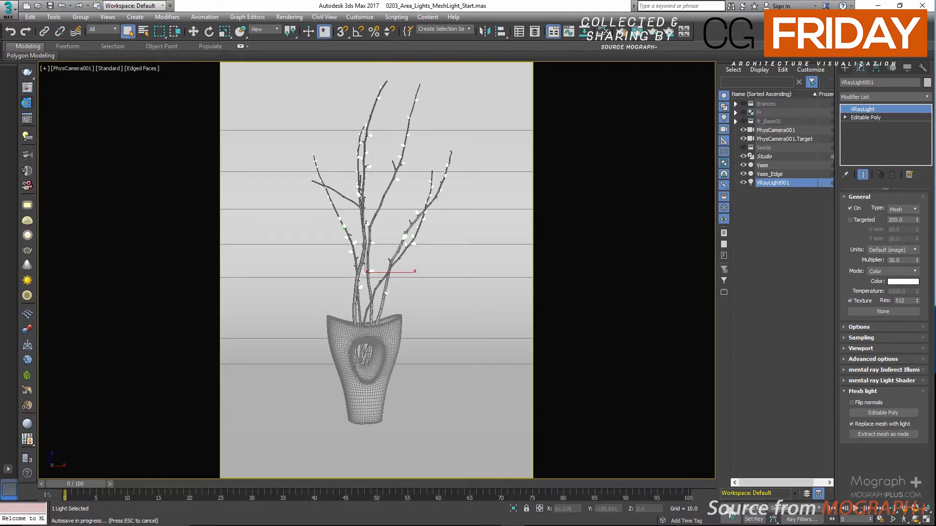
# Test-render the PhysCamera001 view with the render target set to ActiveShade Mode, and close the render windows.
pyautogui.click(27, 104)
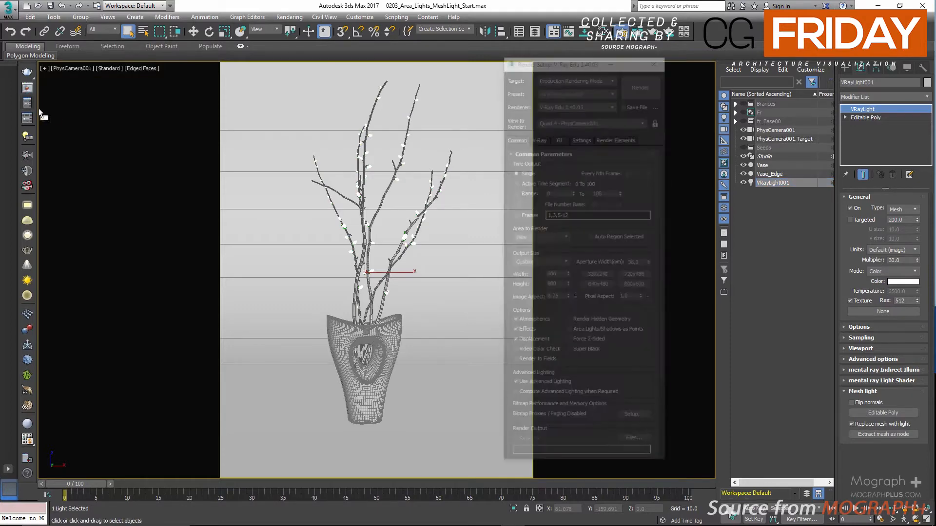
pyautogui.click(591, 83)
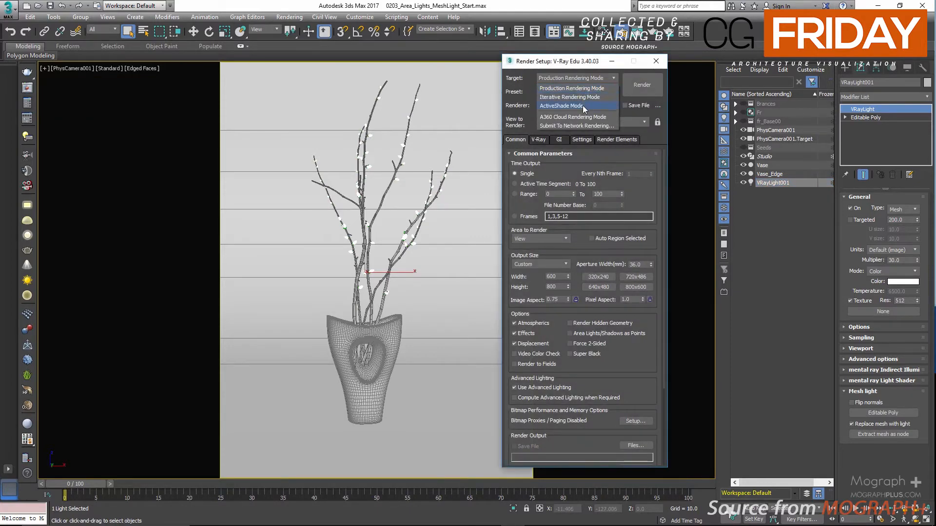
pyautogui.click(579, 107)
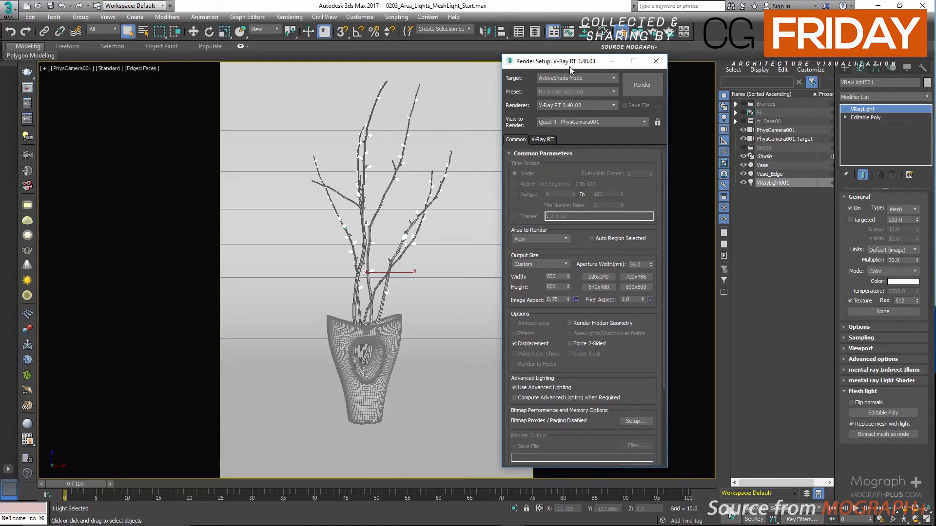
pyautogui.moveTo(569, 66); pyautogui.dragTo(421, 67)
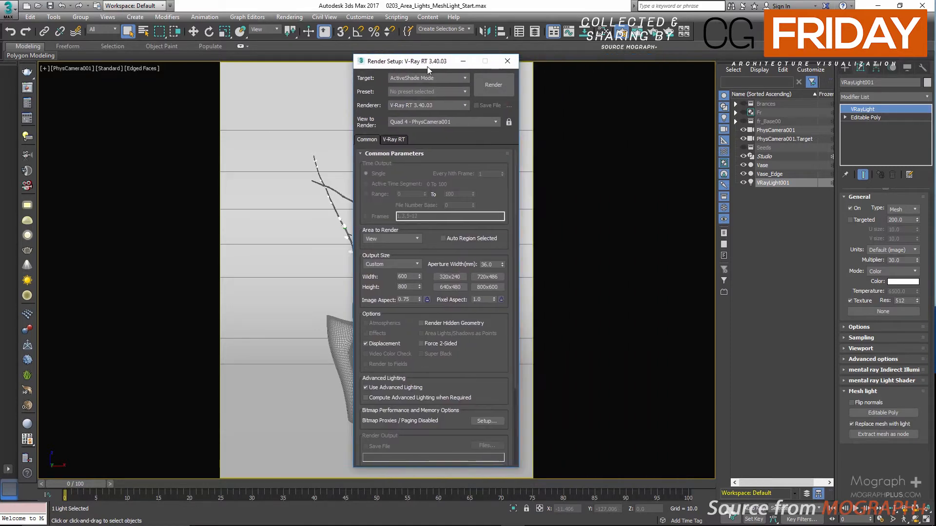
pyautogui.click(493, 85)
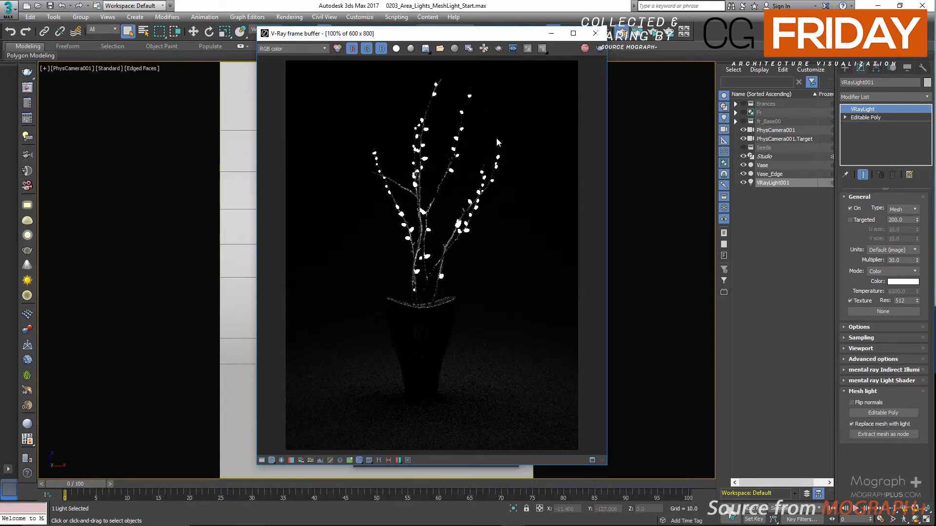
pyautogui.click(585, 48)
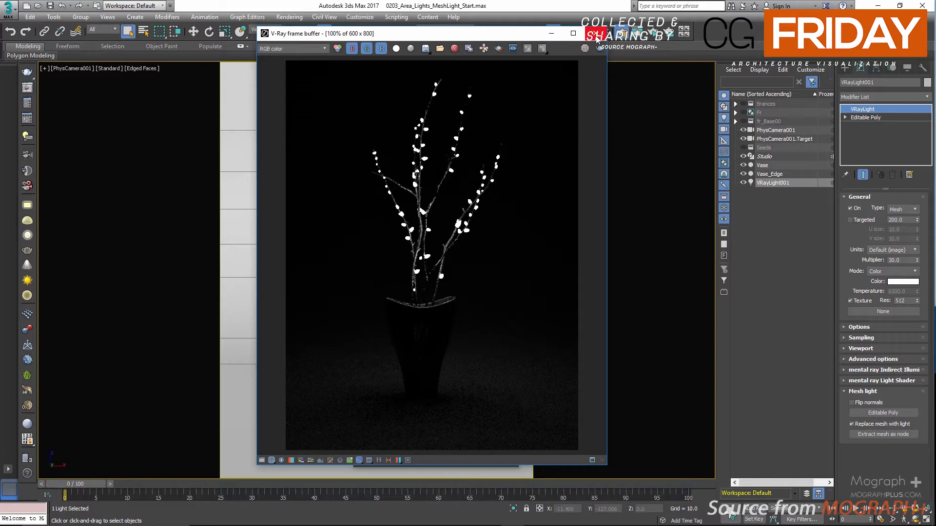
pyautogui.click(595, 34)
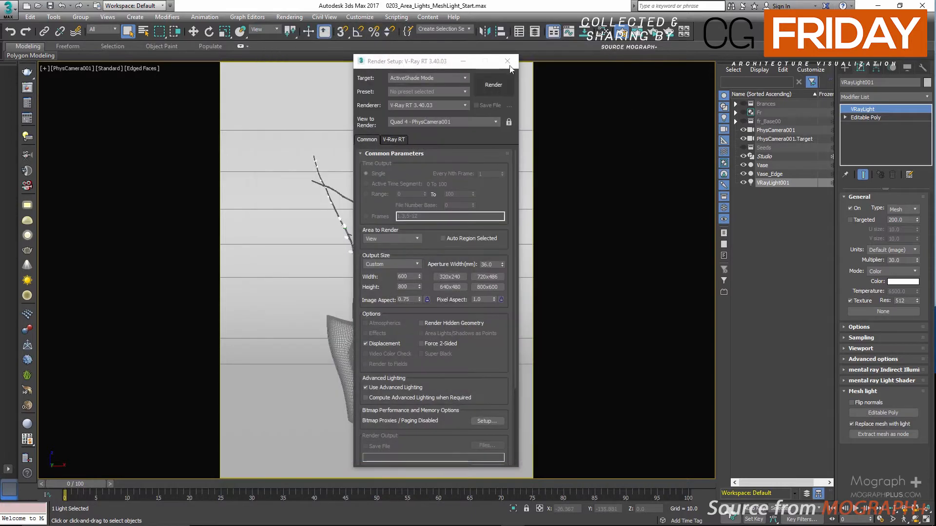
pyautogui.click(508, 61)
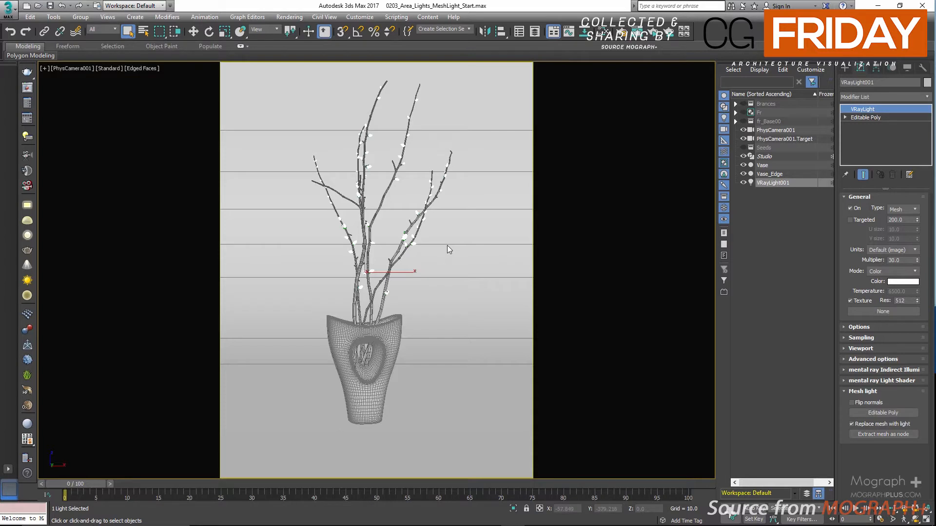
# Set VRayLight001's units to Radiant power (W) and its multiplier to 60.
pyautogui.doubleClick(771, 183)
pyautogui.click(761, 202)
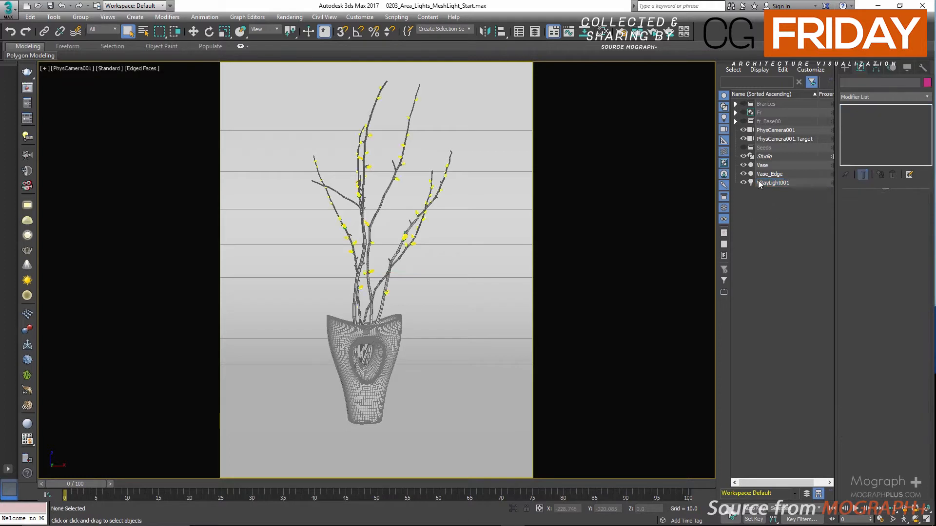
pyautogui.click(761, 183)
pyautogui.click(917, 249)
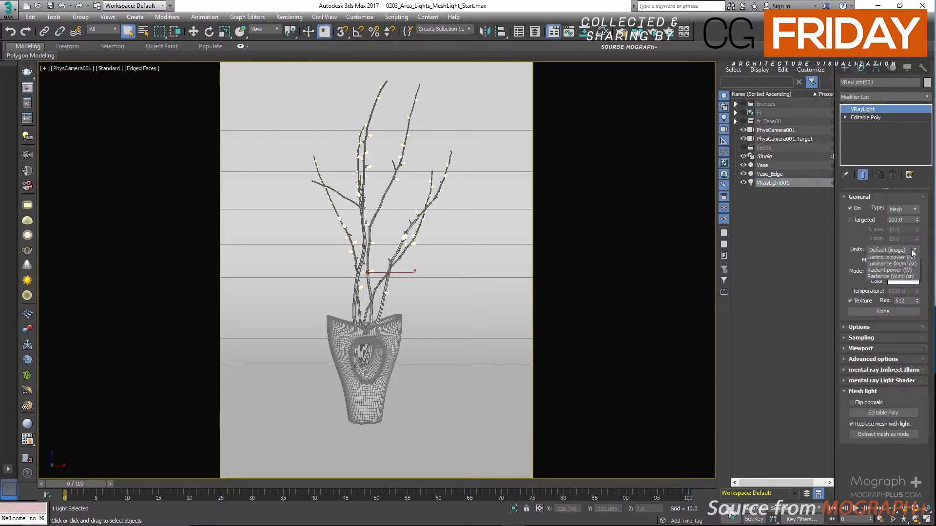
pyautogui.click(892, 278)
pyautogui.doubleClick(905, 260)
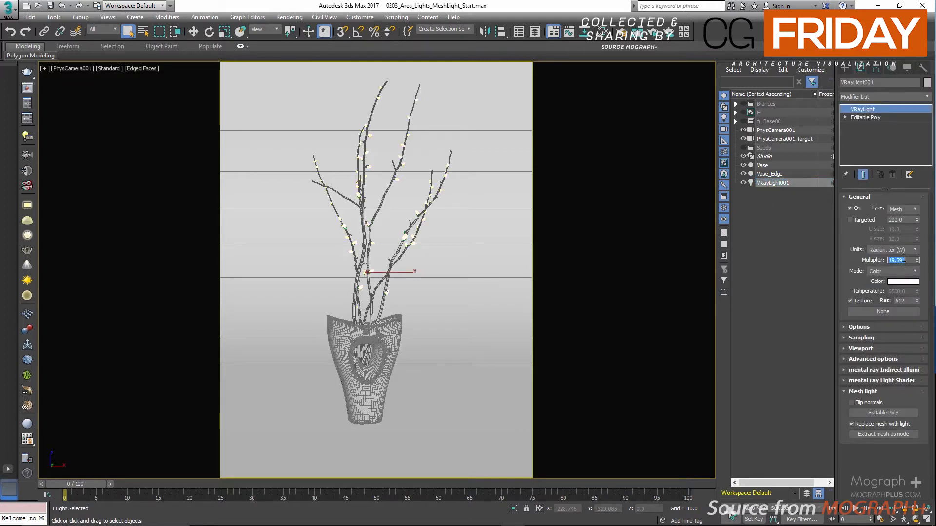
pyautogui.write('60')
pyautogui.press('Return')
# Start a production render of the camera view, stop it early, and show the frame buffer's render history.
pyautogui.moveTo(654, 32); pyautogui.dragTo(655, 51)
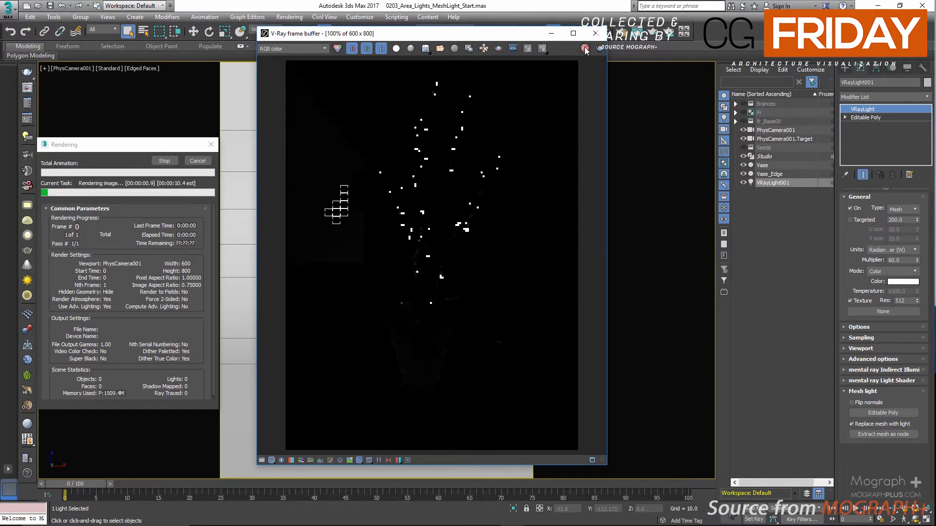
pyautogui.click(585, 49)
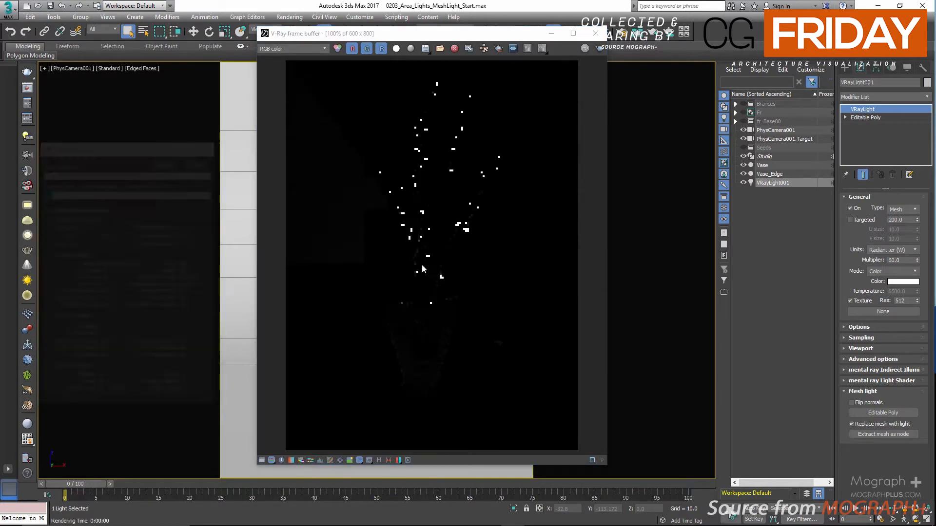
pyautogui.click(378, 461)
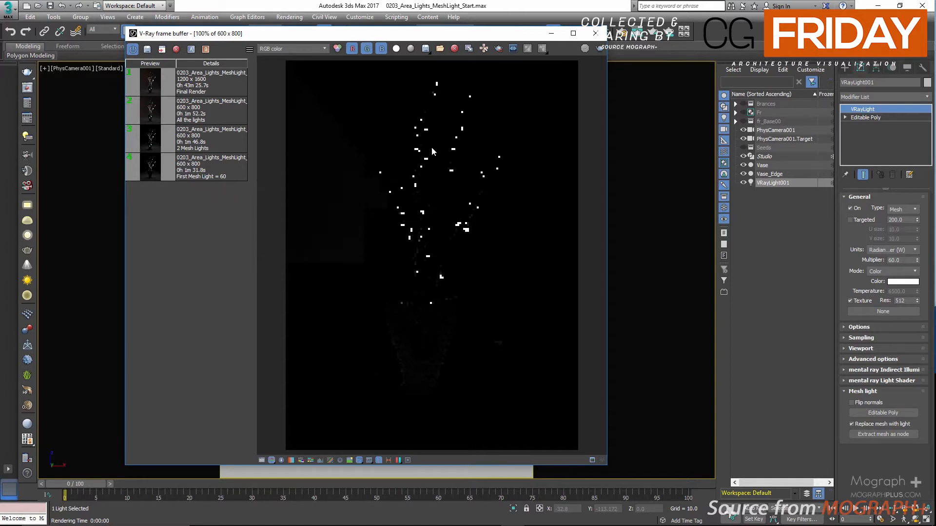
# Save the interrupted render to the history and remove that entry again.
pyautogui.click(152, 48)
pyautogui.click(214, 81)
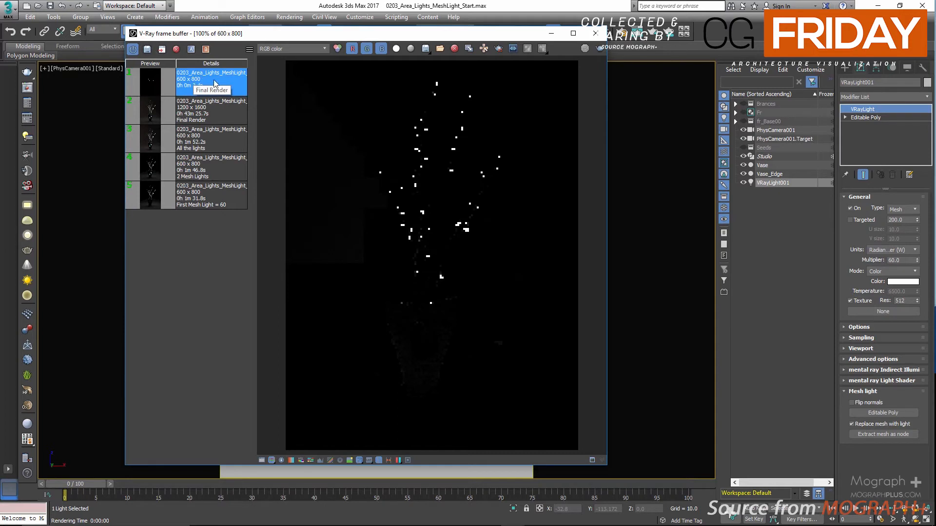
pyautogui.click(176, 49)
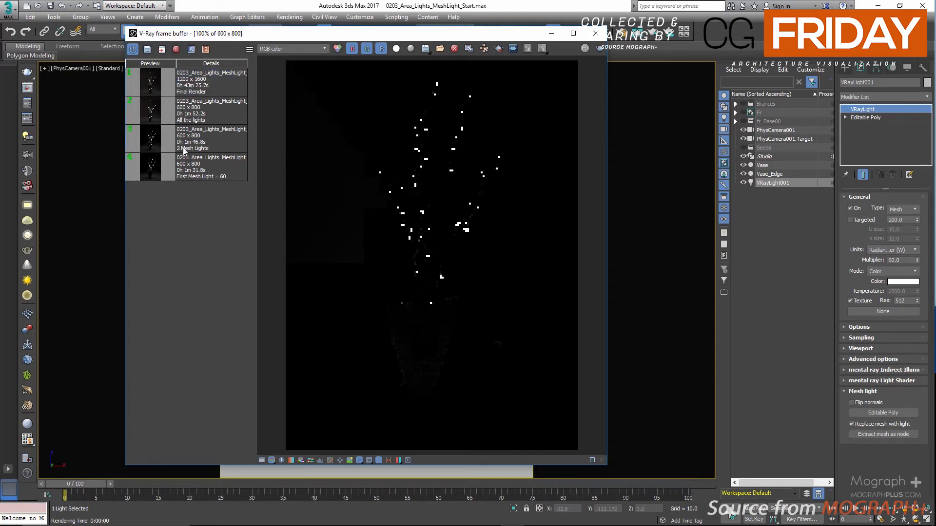
# View the saved render "First Mesh Light = 60" from the history, and close the frame buffer.
pyautogui.doubleClick(152, 169)
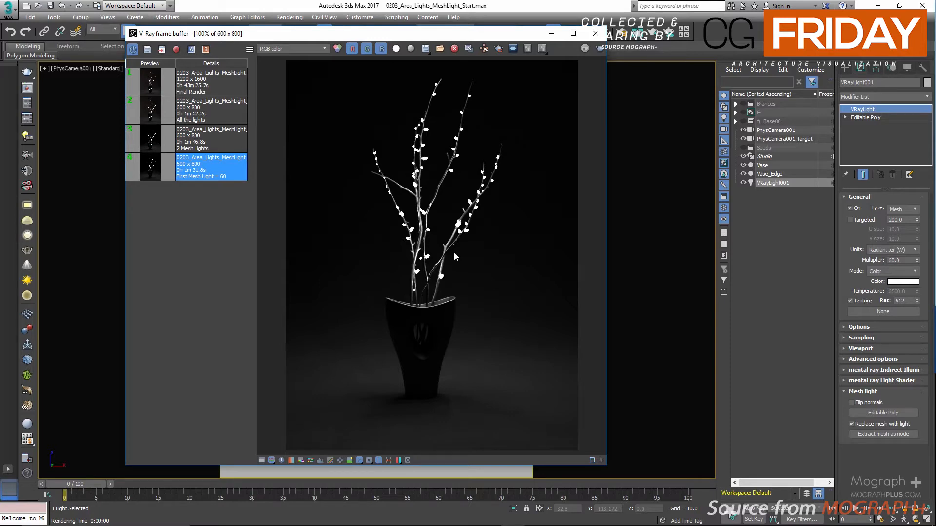
pyautogui.click(595, 33)
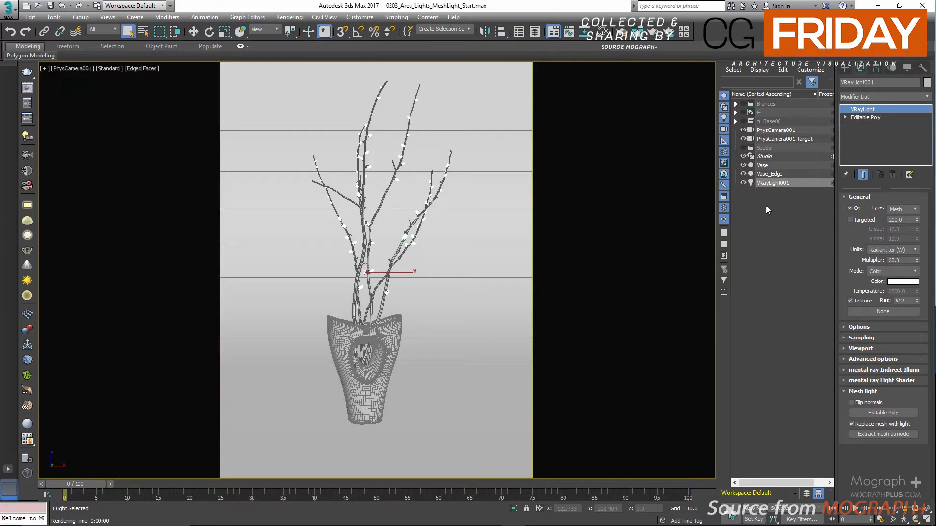
# Clone VRayLight001 as an independent copy named VRayLight002.
pyautogui.click(771, 184)
pyautogui.click(772, 192)
pyautogui.click(772, 184)
pyautogui.rightClick(771, 183)
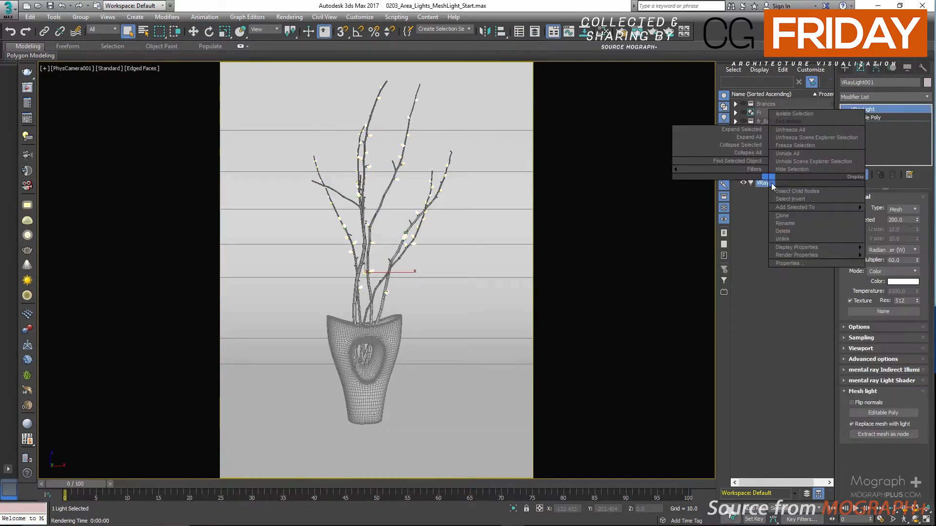
pyautogui.click(806, 215)
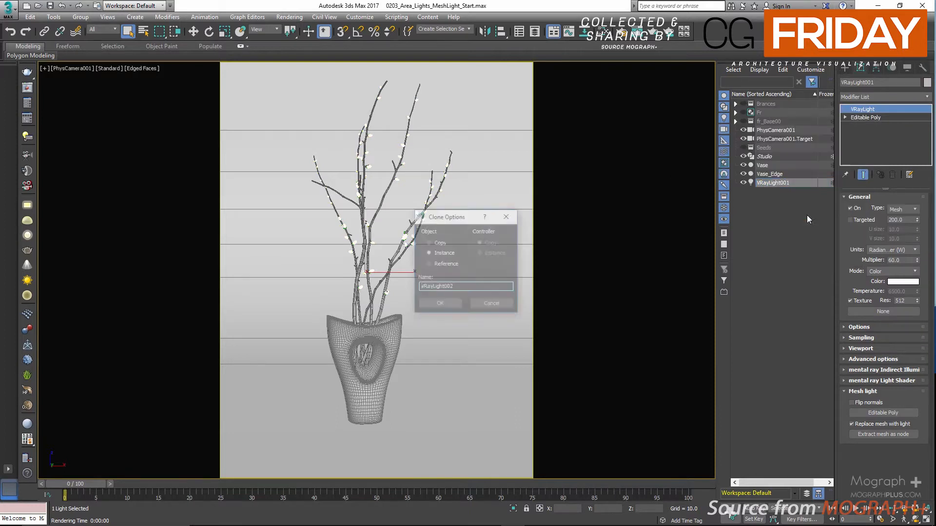
pyautogui.click(438, 243)
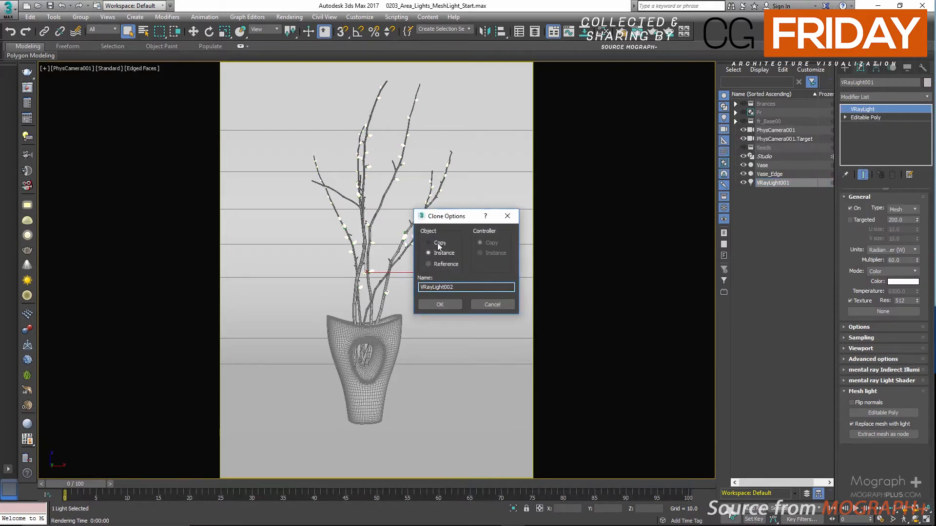
pyautogui.click(449, 304)
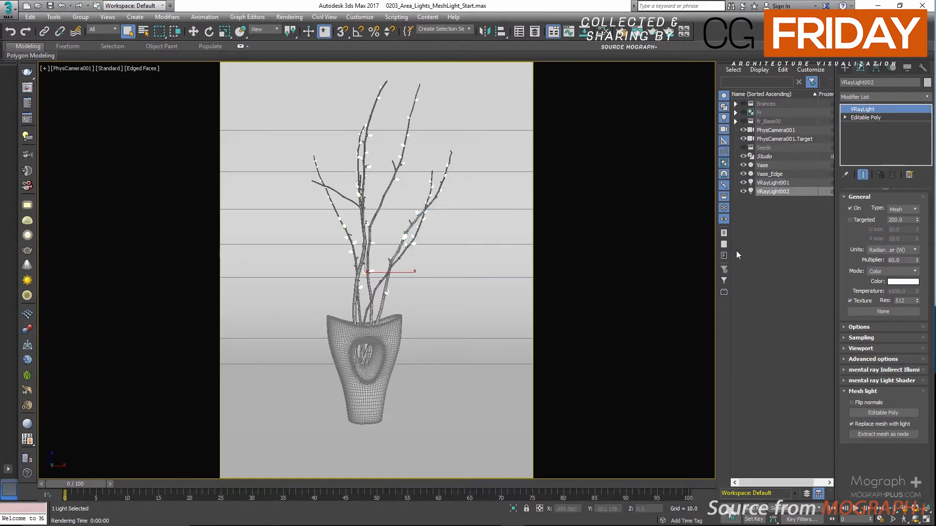
# Try moving the Vase_Edge object out of the vase, and undo the move.
pyautogui.click(766, 175)
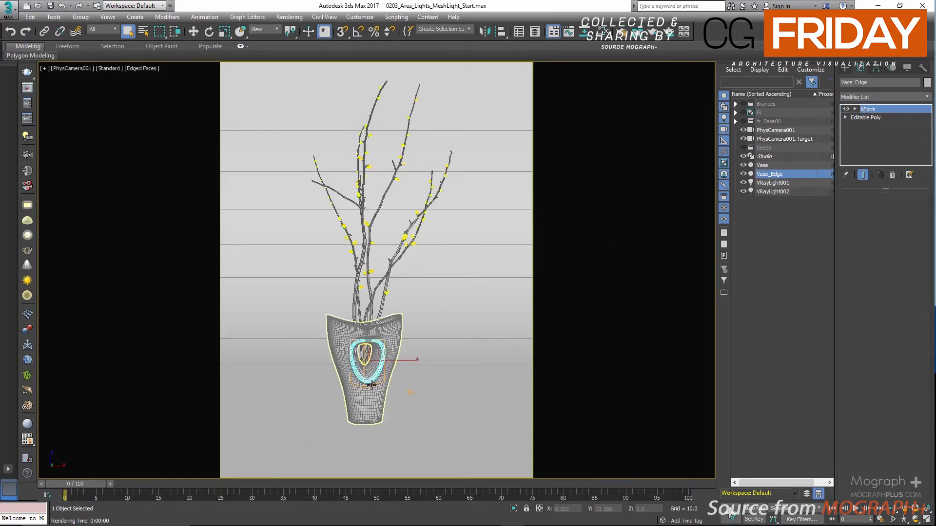
pyautogui.press('w')
pyautogui.moveTo(376, 344); pyautogui.dragTo(467, 282)
pyautogui.hotkey('ctrl', 'z')
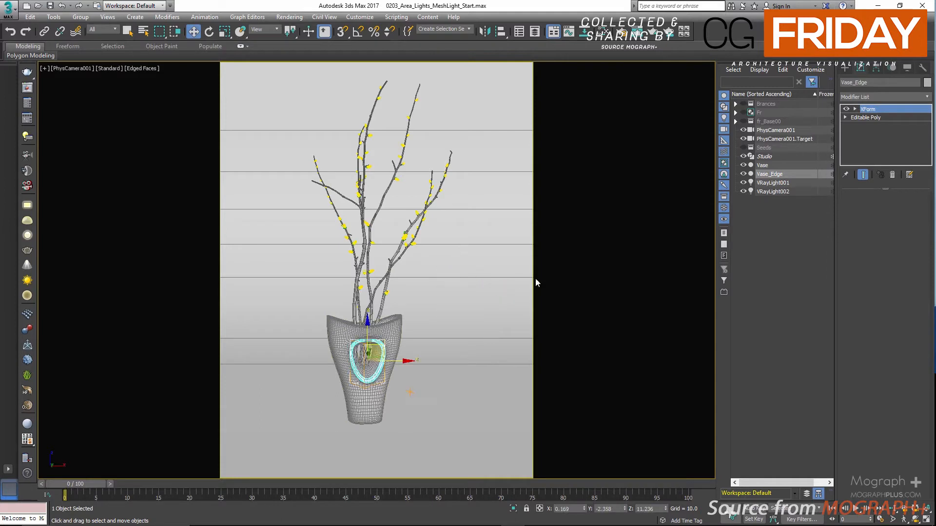
# Replace the source mesh of VRayLight002 with the Vase_Edge object so the vase opening's rim becomes a mesh light.
pyautogui.click(773, 192)
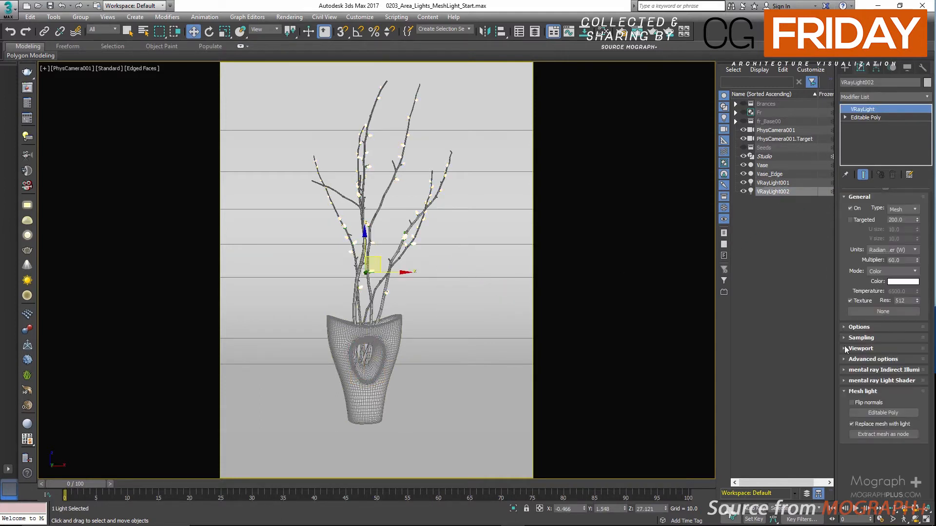
pyautogui.click(887, 413)
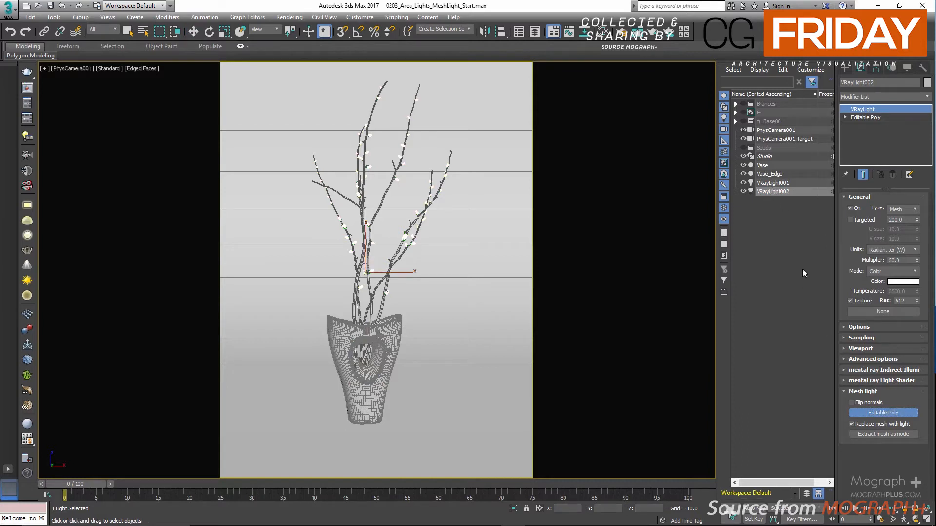
pyautogui.click(895, 414)
pyautogui.click(895, 413)
pyautogui.click(774, 174)
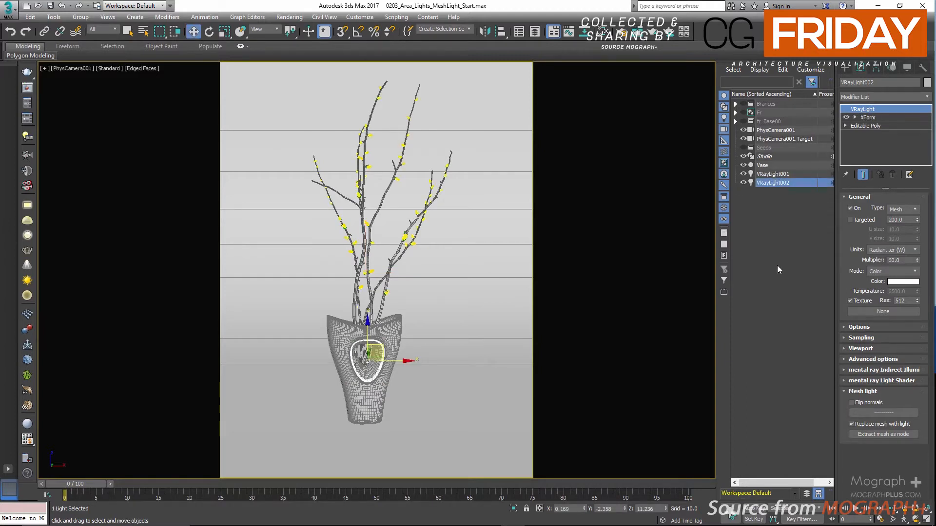
# Set the light color of VRayLight002 to cyan with red 38, green 252 and blue 255.
pyautogui.click(900, 282)
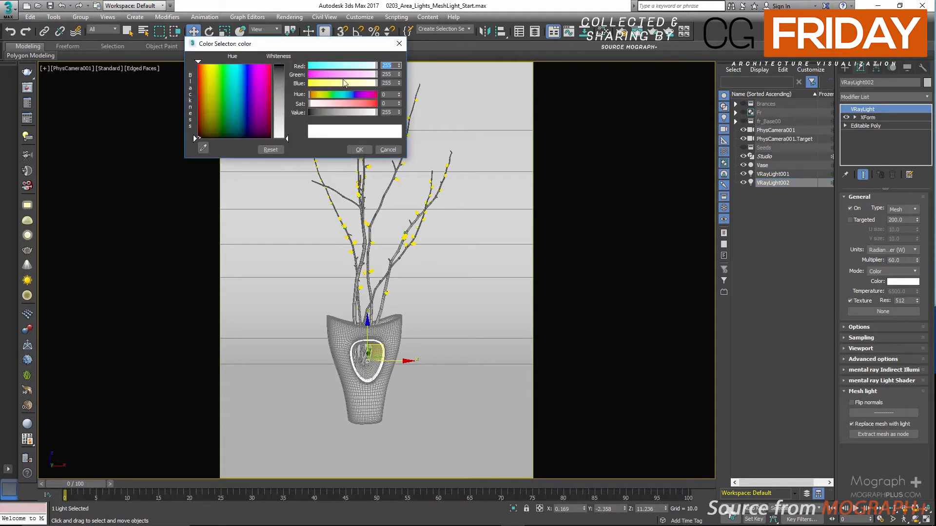
pyautogui.write('38')
pyautogui.doubleClick(390, 75)
pyautogui.write('252')
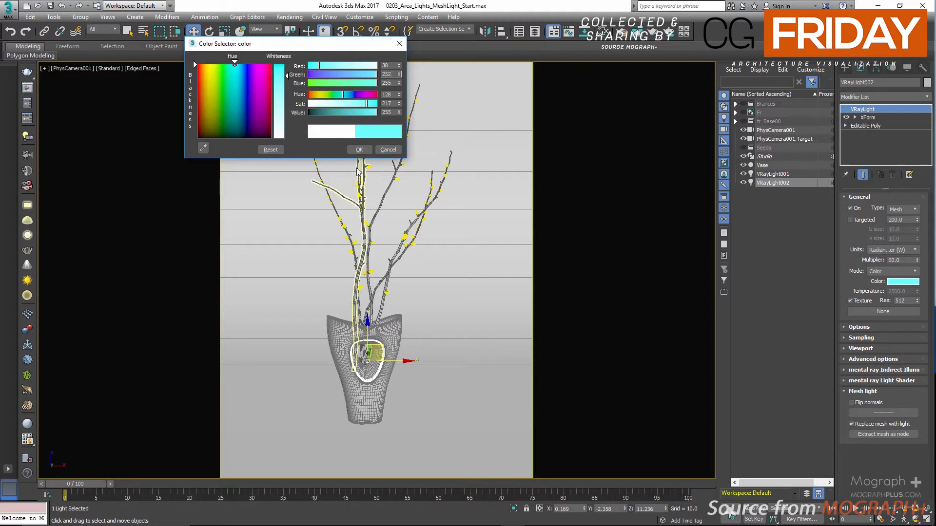
pyautogui.press('Return')
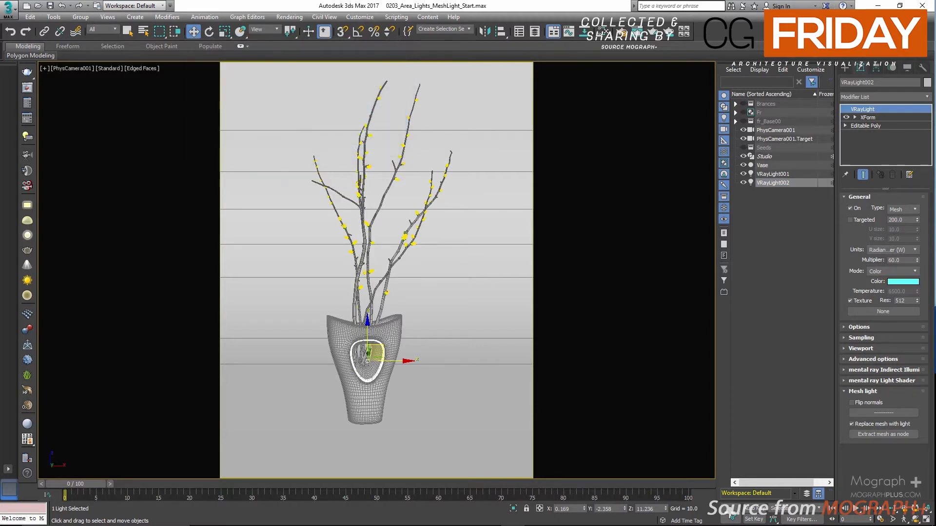
# Set the intensity units of VRayLight002 to Default (image) and its multiplier to 1.
pyautogui.click(892, 249)
pyautogui.click(887, 261)
pyautogui.doubleClick(897, 260)
pyautogui.write('1')
# Load the saved render "2 Mesh Lights" from the history, examine the glowing vase edge up close, and close the frame buffer.
pyautogui.click(28, 89)
pyautogui.click(168, 145)
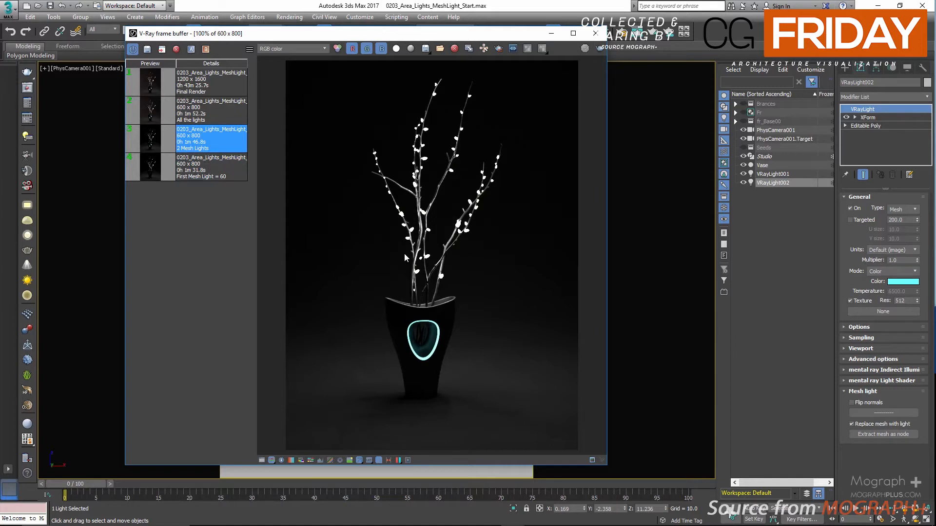
pyautogui.scroll(1, 445, 379)
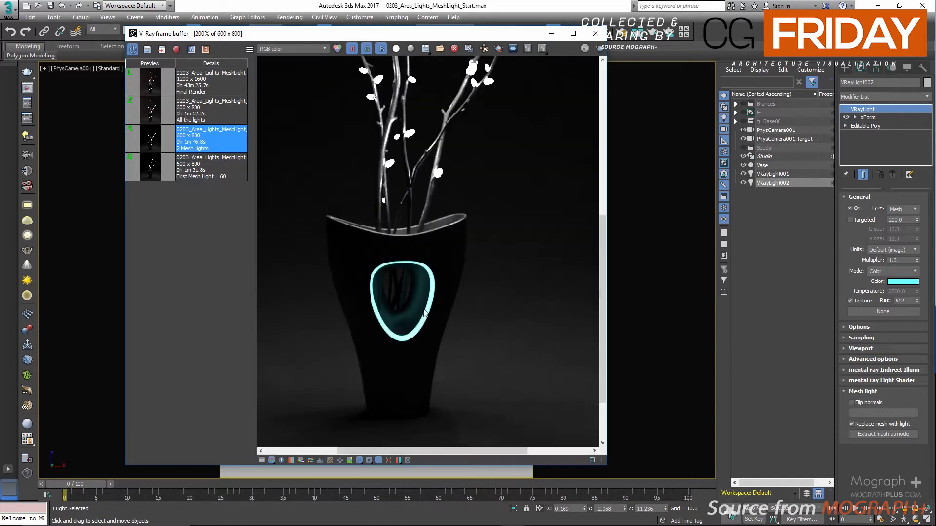
pyautogui.scroll(-1, 399, 290)
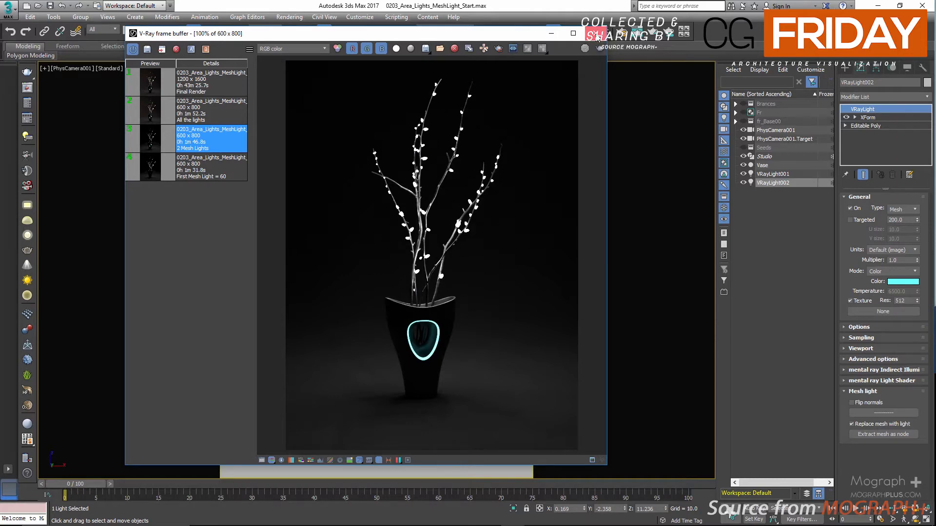
pyautogui.click(596, 34)
# Draw a plane VRayLight around the vase in the Left view, with half-length about 90.6 and half-width about 67.3.
pyautogui.hotkey('alt', 'w')
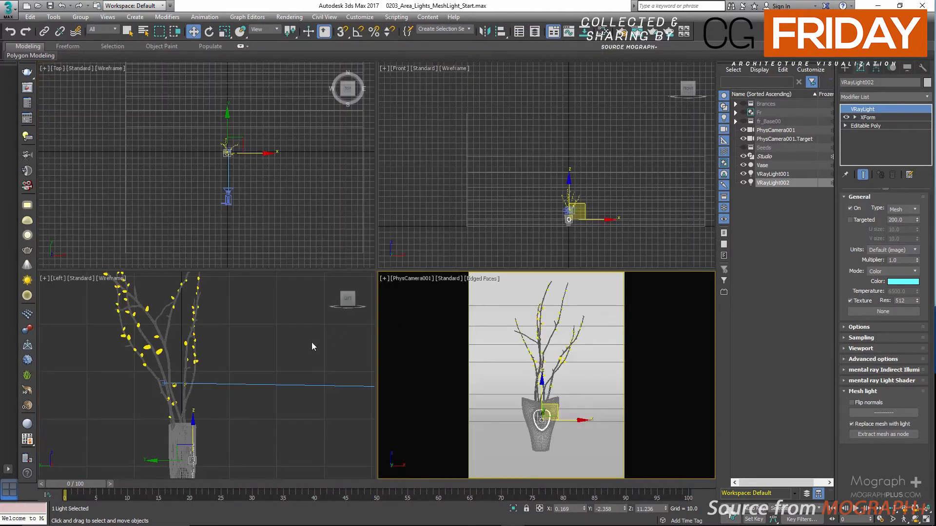
pyautogui.scroll(-5, 250, 383)
pyautogui.moveTo(249, 378); pyautogui.dragTo(212, 383, button='middle')
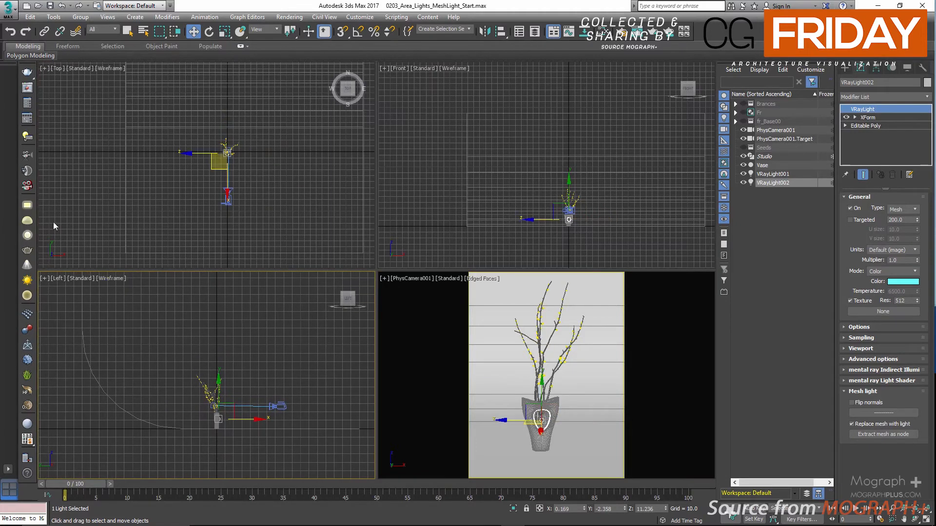
pyautogui.click(28, 205)
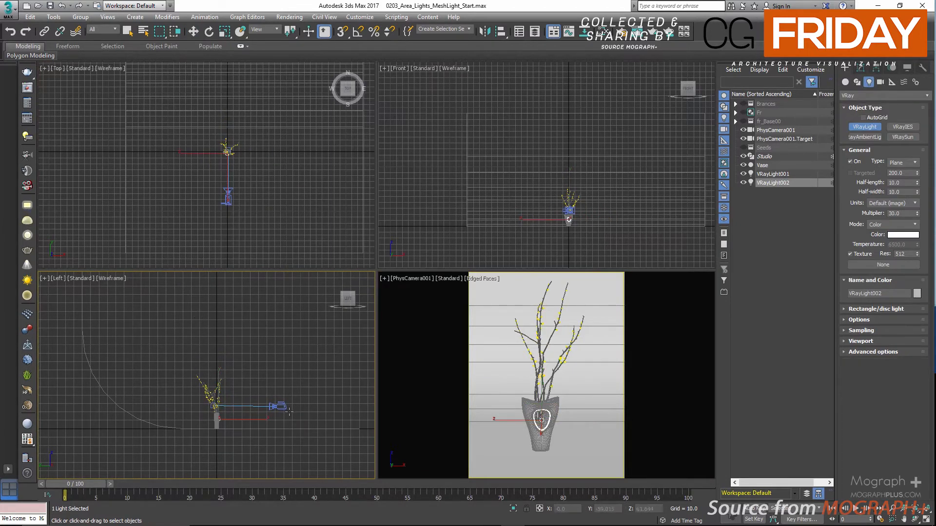
pyautogui.moveTo(279, 427); pyautogui.dragTo(127, 314)
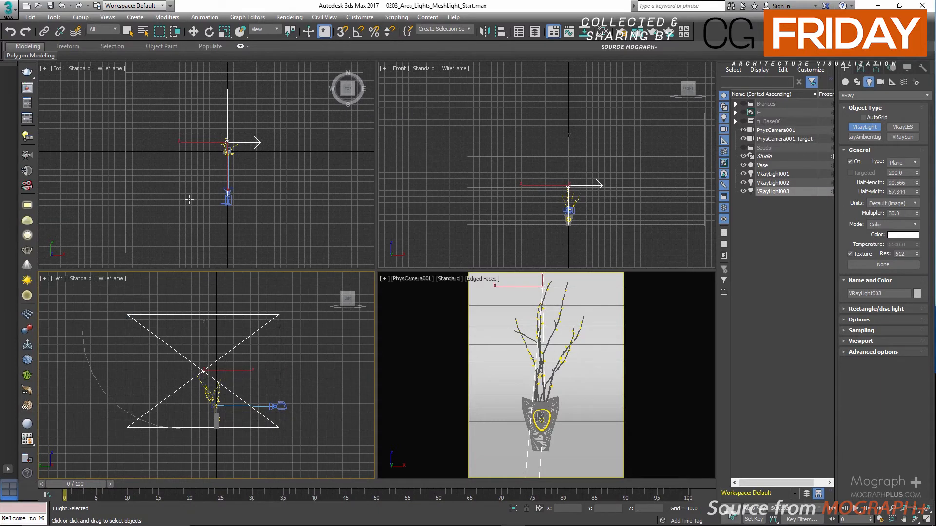
# Move the new plane light along X in the Top view to the studio's left side, at about X -171.
pyautogui.rightClick(210, 182)
pyautogui.press('w')
pyautogui.moveTo(259, 143); pyautogui.dragTo(158, 146)
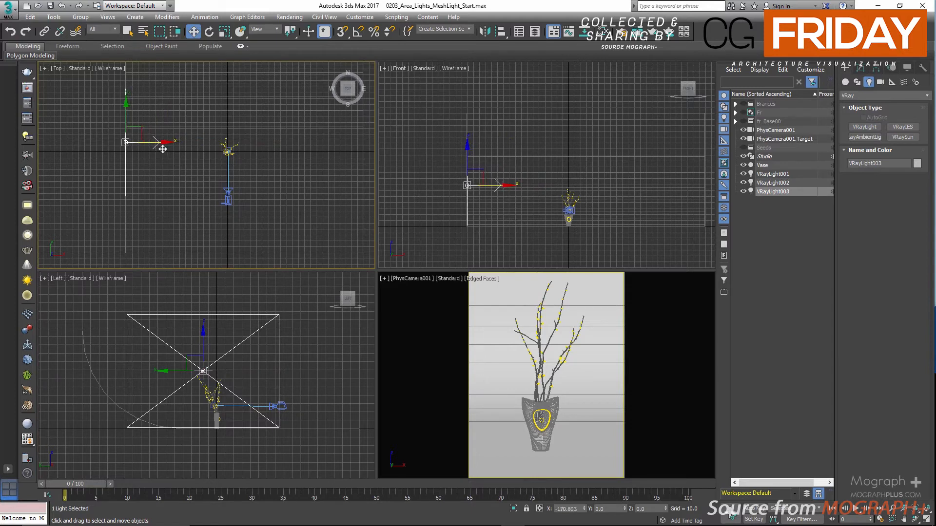
pyautogui.rightClick(435, 330)
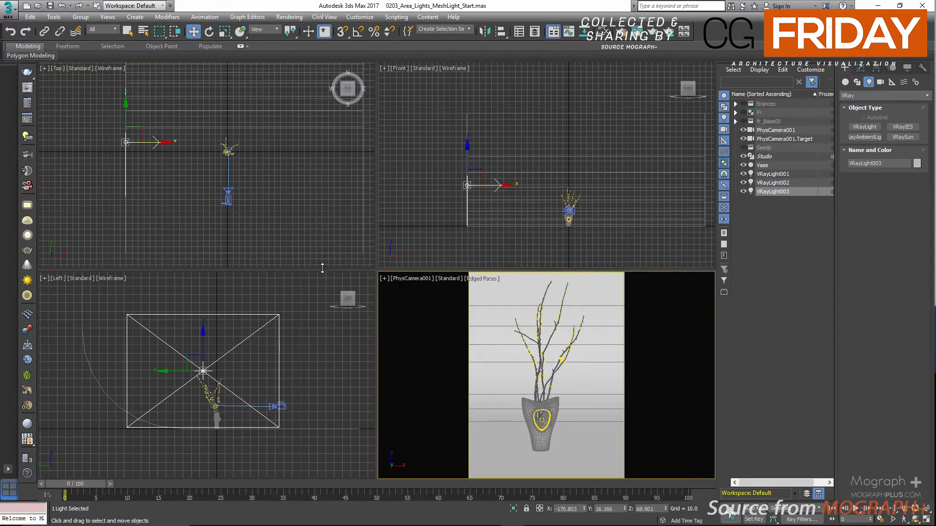
# Set the plane light's half-length to 85 and half-width to 75, and raise it to about Z 77.
pyautogui.click(861, 69)
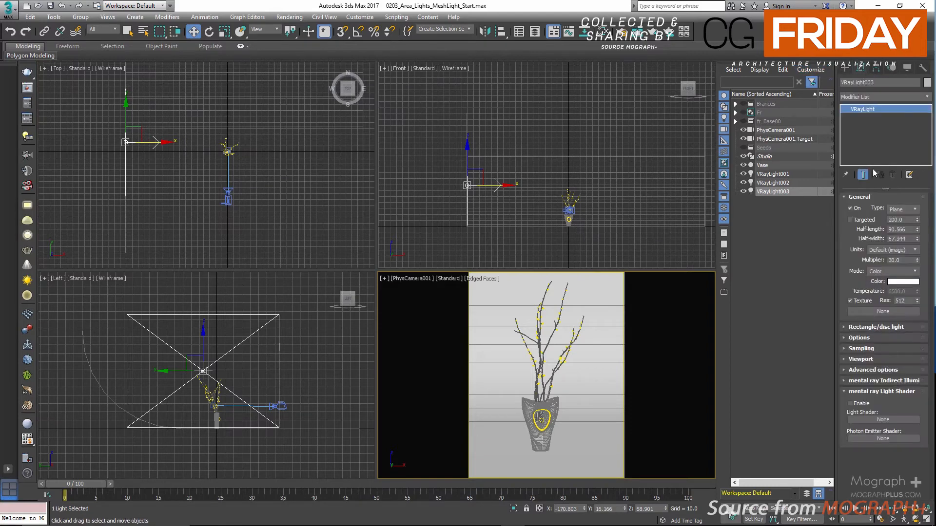
pyautogui.doubleClick(898, 229)
pyautogui.write('85')
pyautogui.doubleClick(897, 238)
pyautogui.write('75')
pyautogui.press('Return')
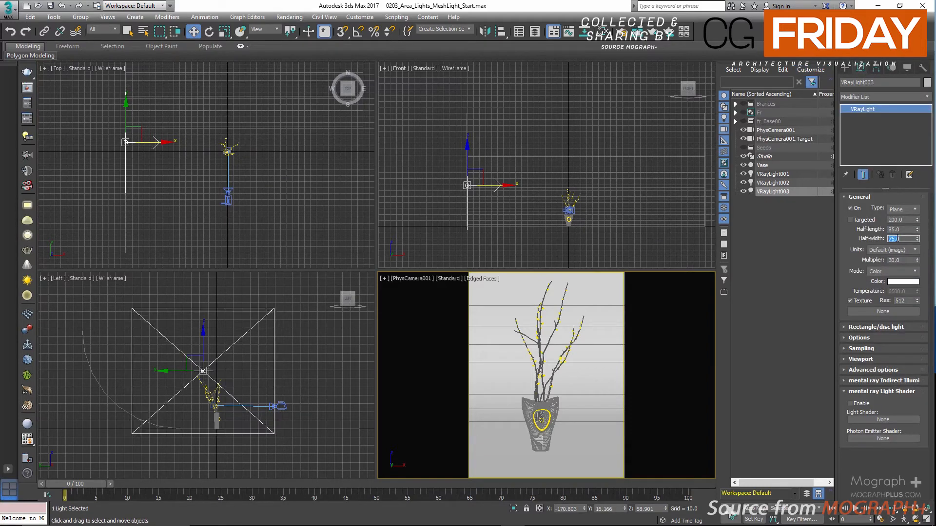
pyautogui.rightClick(154, 385)
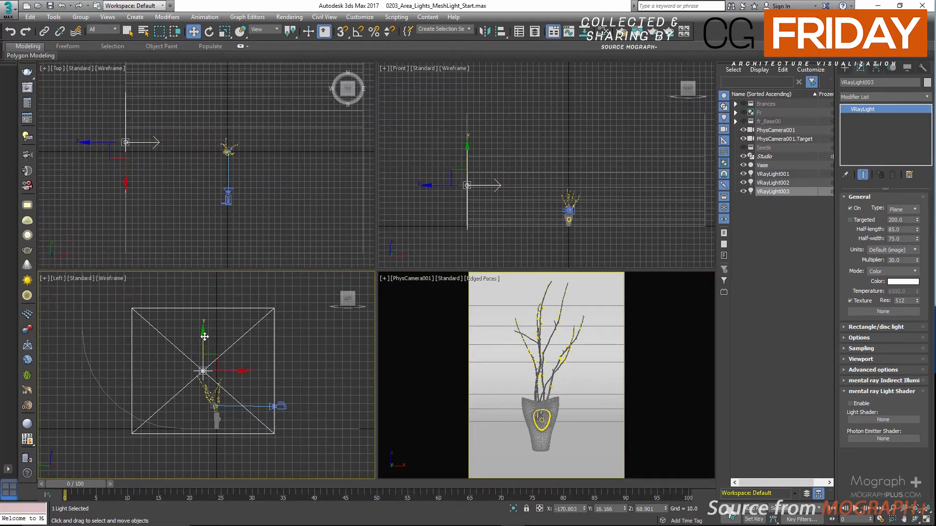
pyautogui.moveTo(208, 336); pyautogui.dragTo(209, 329)
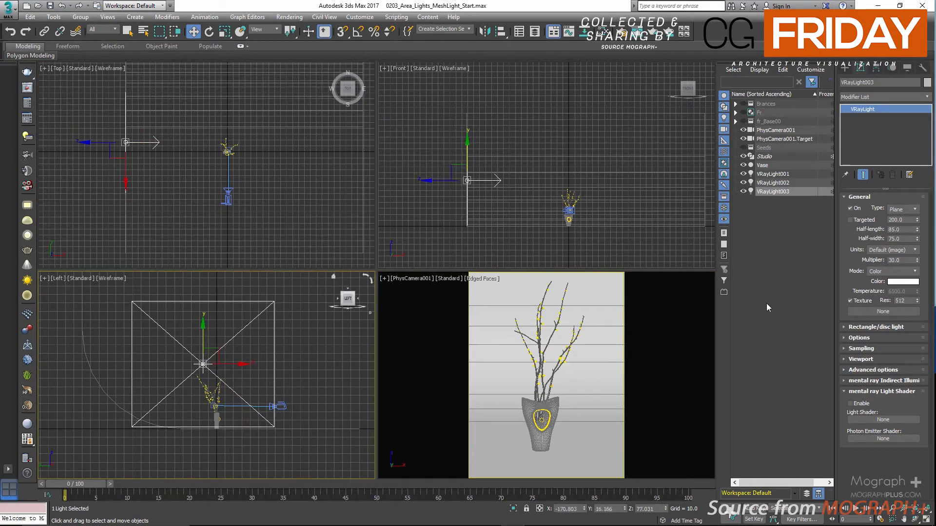
# Turn off mesh lights VRayLight001 and VRayLight002, and start an ActiveShade render of the camera view with only VRayLight003 on.
pyautogui.click(779, 175)
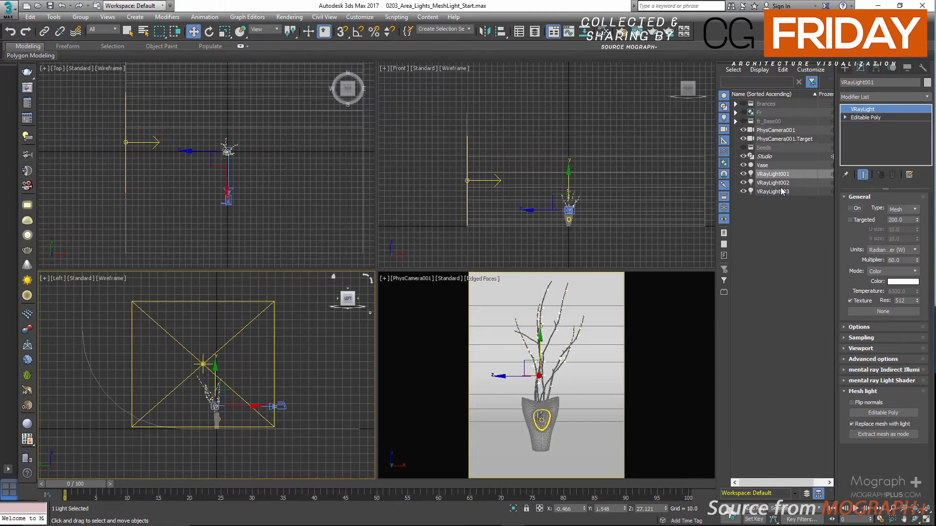
pyautogui.click(779, 184)
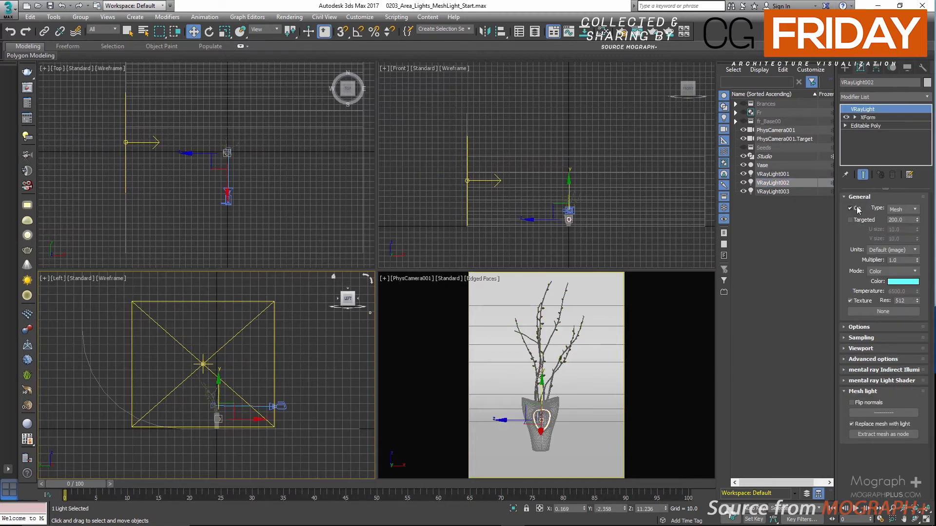
pyautogui.click(766, 193)
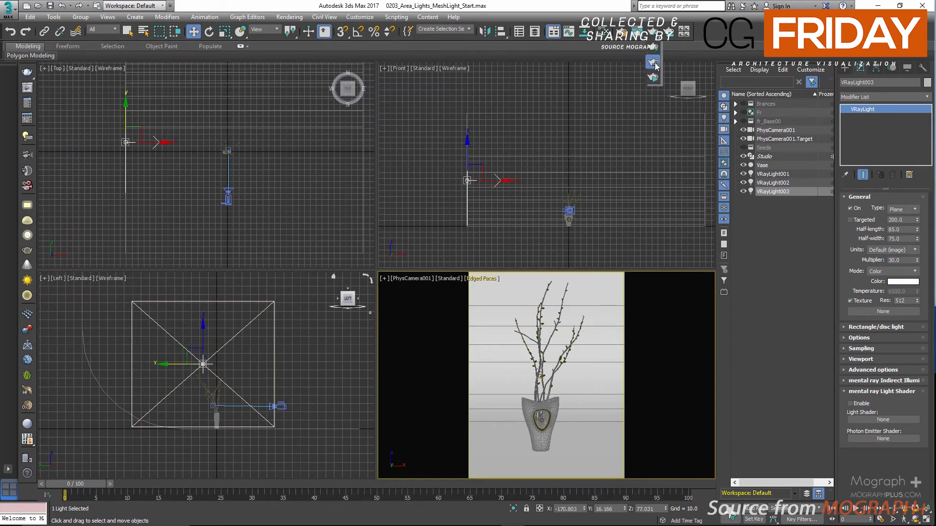
pyautogui.click(654, 33)
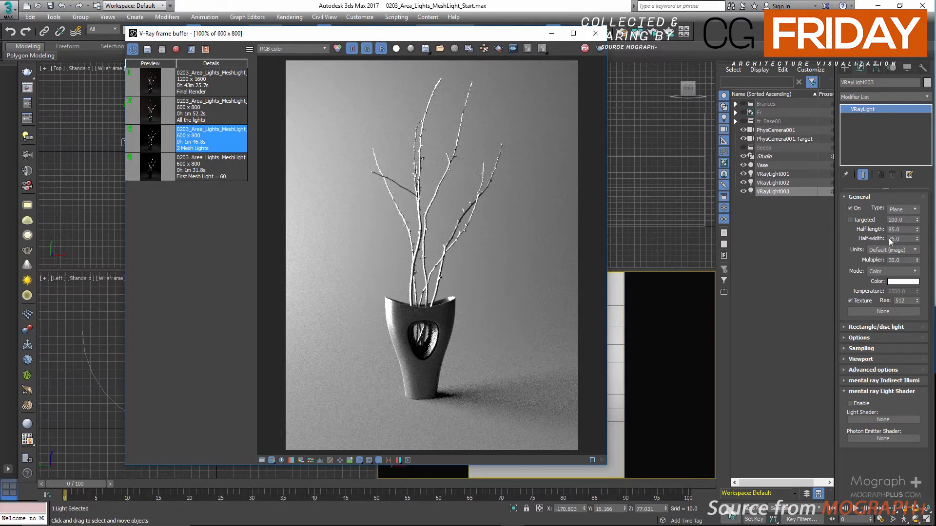
# Set the intensity units of VRayLight003 to Radiant power (W) and its multiplier to 3.
pyautogui.click(898, 250)
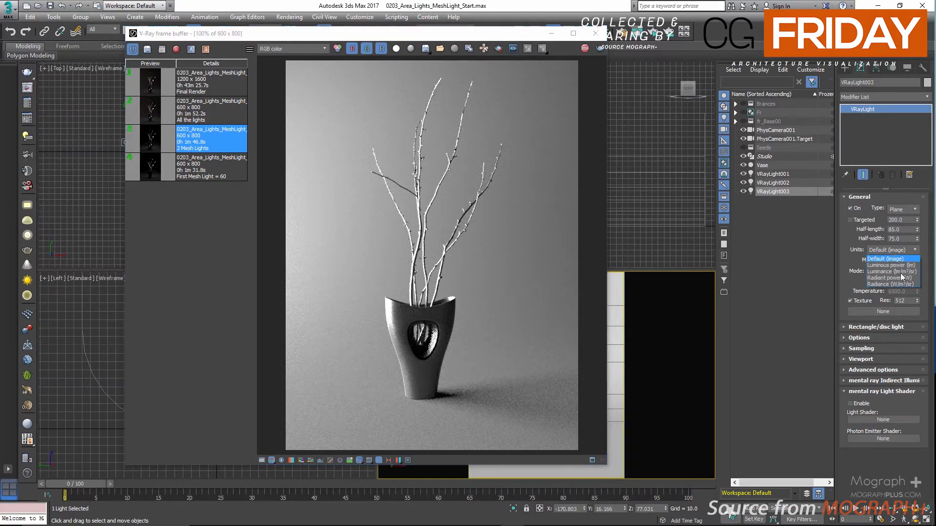
pyautogui.click(905, 272)
pyautogui.doubleClick(905, 260)
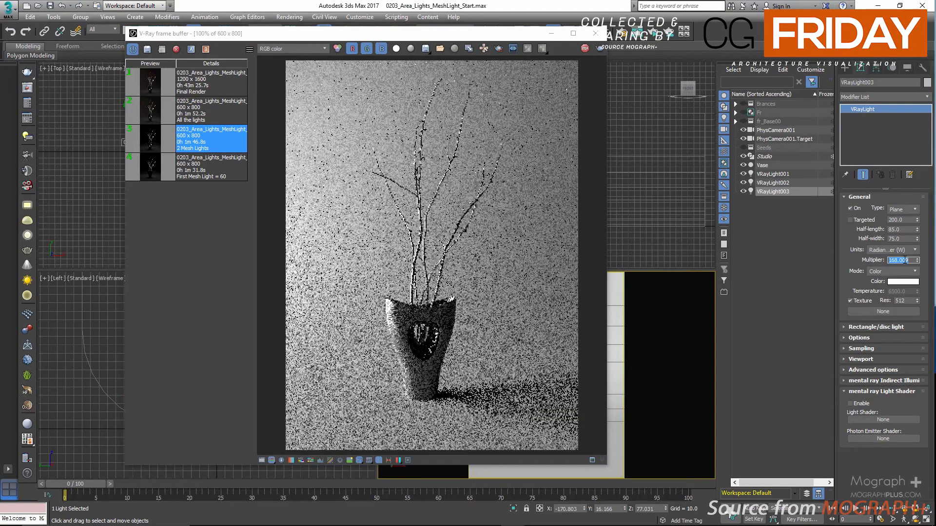
pyautogui.write('3')
pyautogui.press('Return')
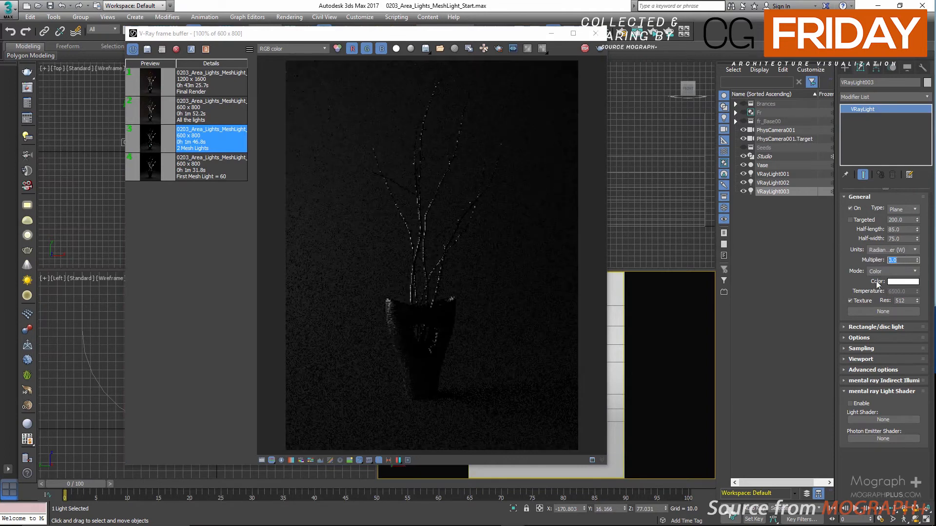
# Switch the color mode of VRayLight003 to Temperature and set the temperature to 5000.
pyautogui.click(886, 287)
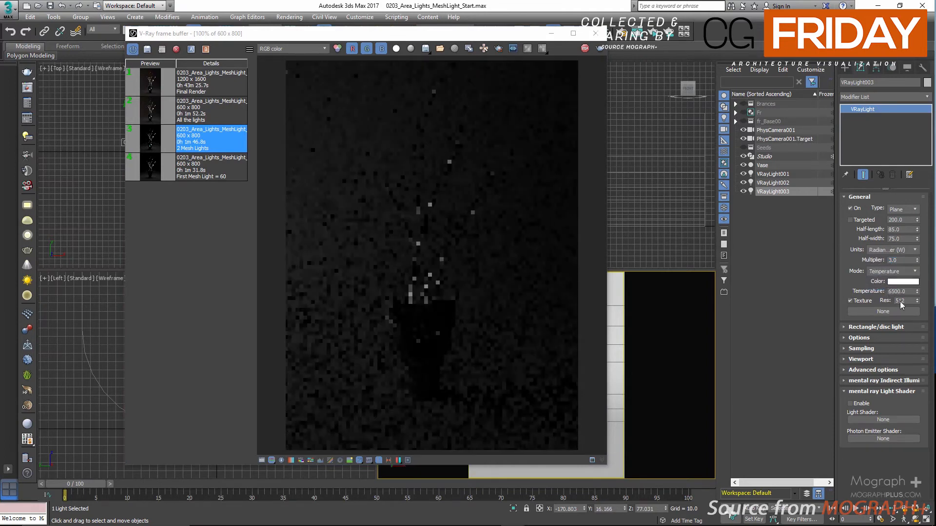
pyautogui.doubleClick(905, 291)
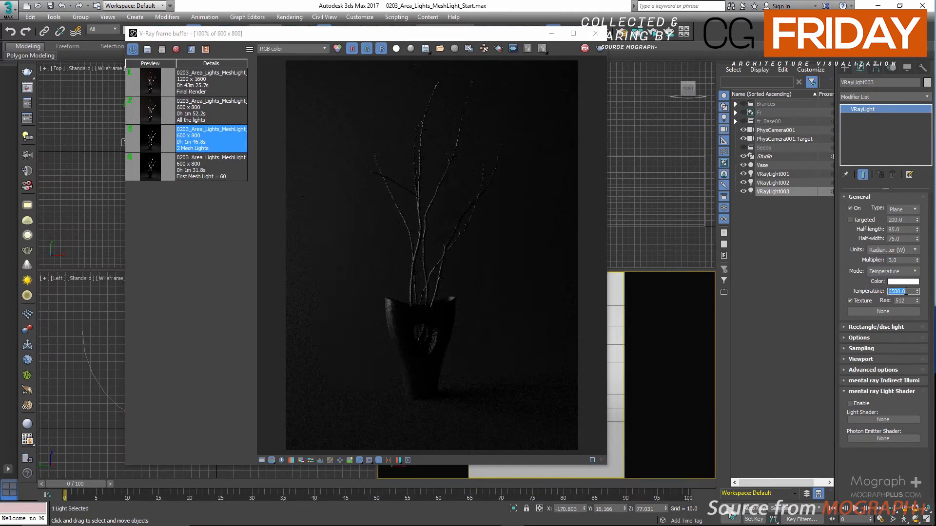
pyautogui.write('5000')
pyautogui.press('Return')
# Hide the render history in the frame buffer and move its window clear of the Top and Left viewports.
pyautogui.click(378, 460)
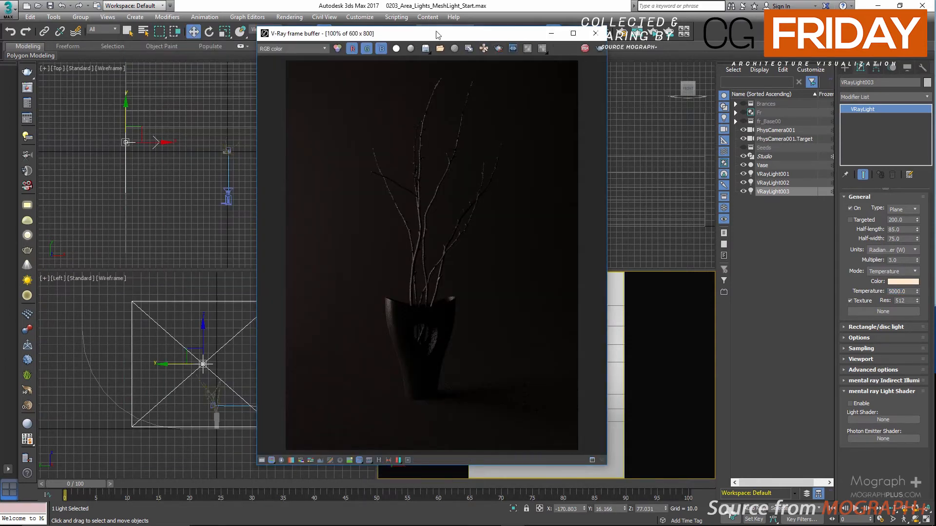
pyautogui.moveTo(436, 34); pyautogui.dragTo(639, 194)
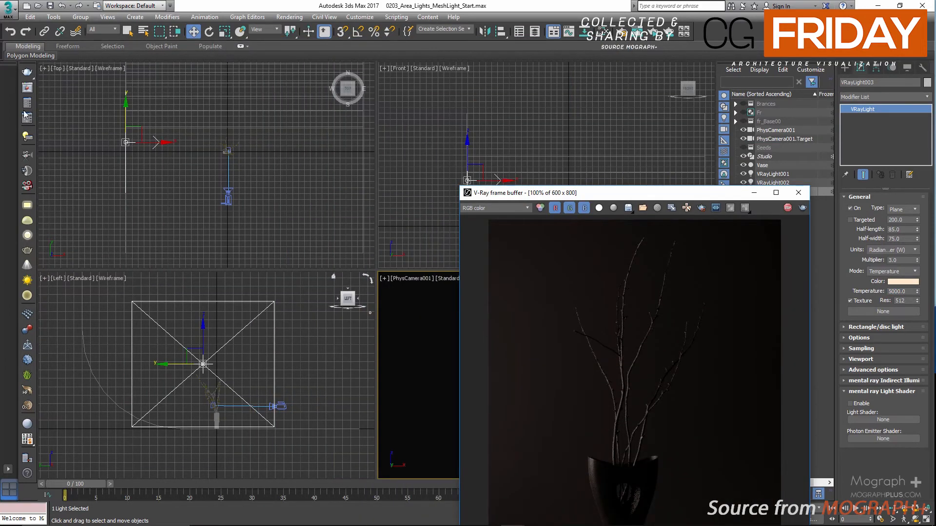
# Lock the rendered view to Quad 4 - PhysCamera001 in the render setup and close the setup.
pyautogui.press('F10')
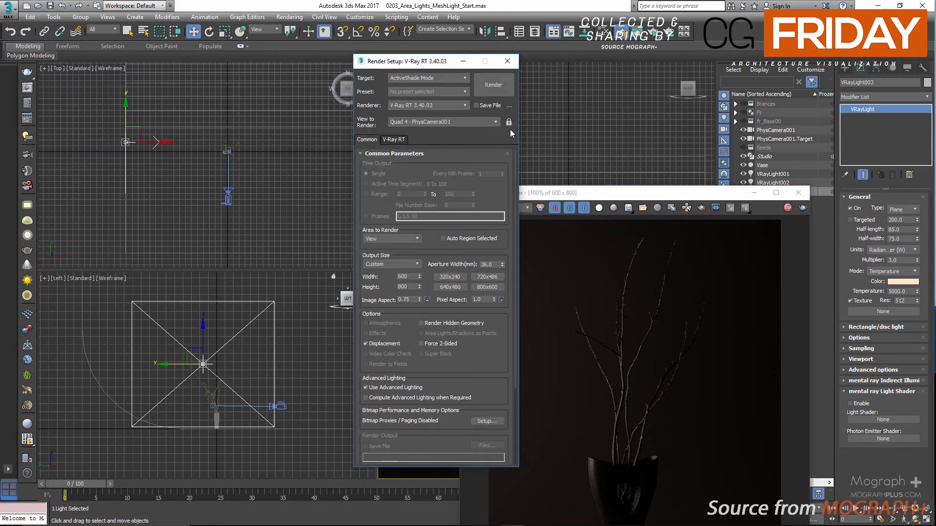
pyautogui.click(509, 123)
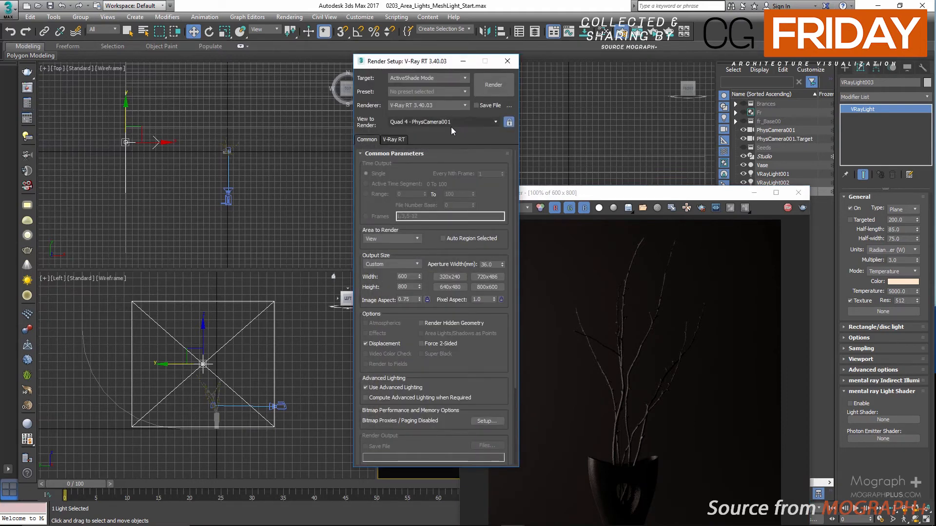
pyautogui.click(507, 61)
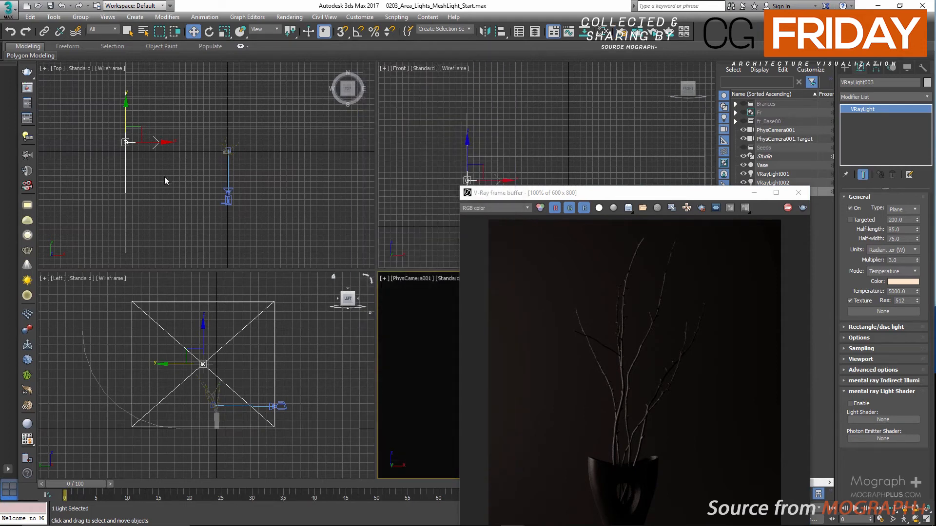
pyautogui.scroll(-2, 198, 193)
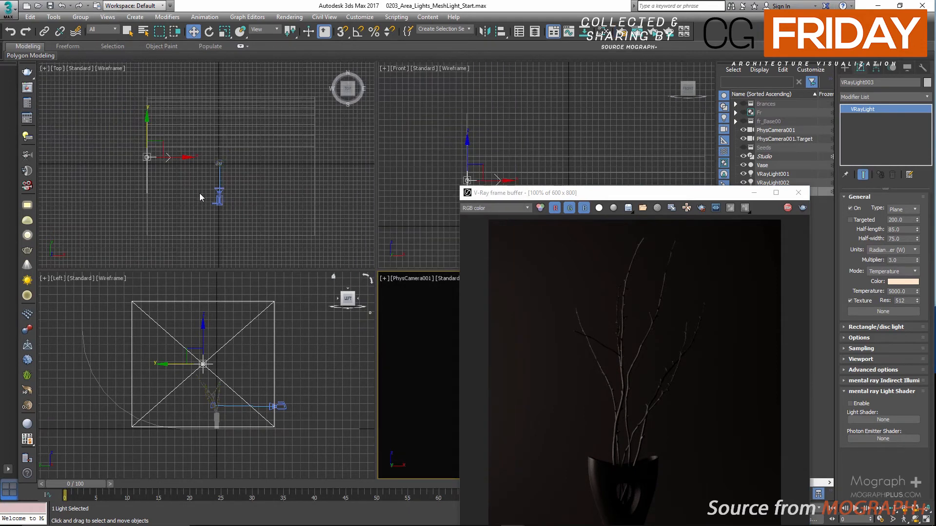
pyautogui.scroll(2, 200, 193)
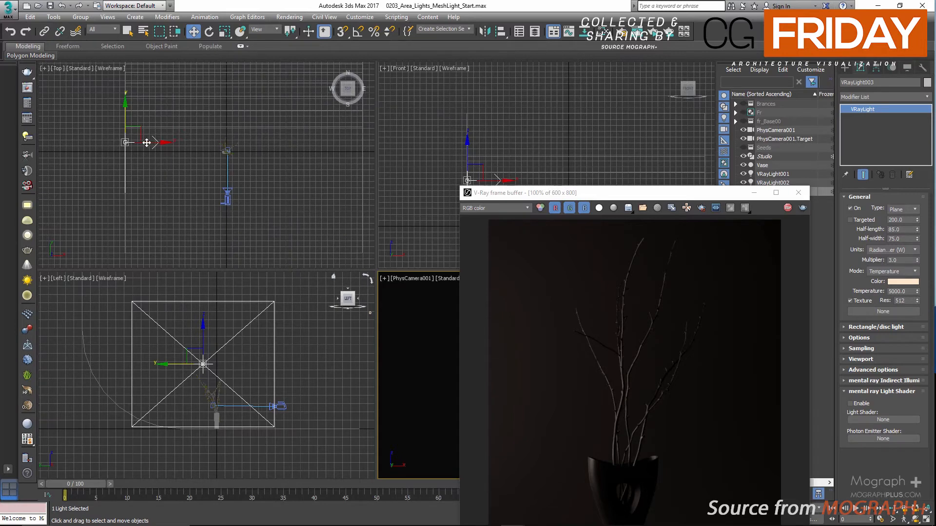
# Mirror VRayLight003 across the X axis as a copy and move the copy to the opposite side of the studio.
pyautogui.click(146, 143)
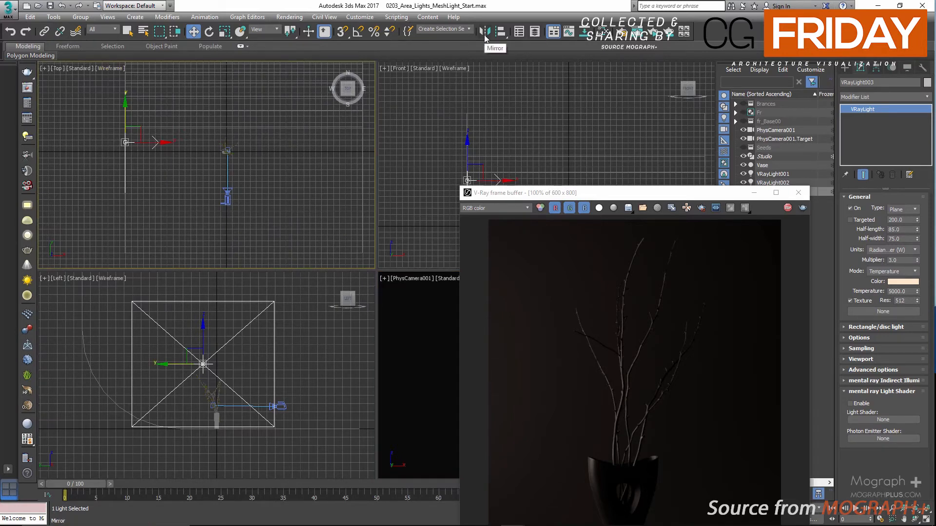
pyautogui.click(485, 32)
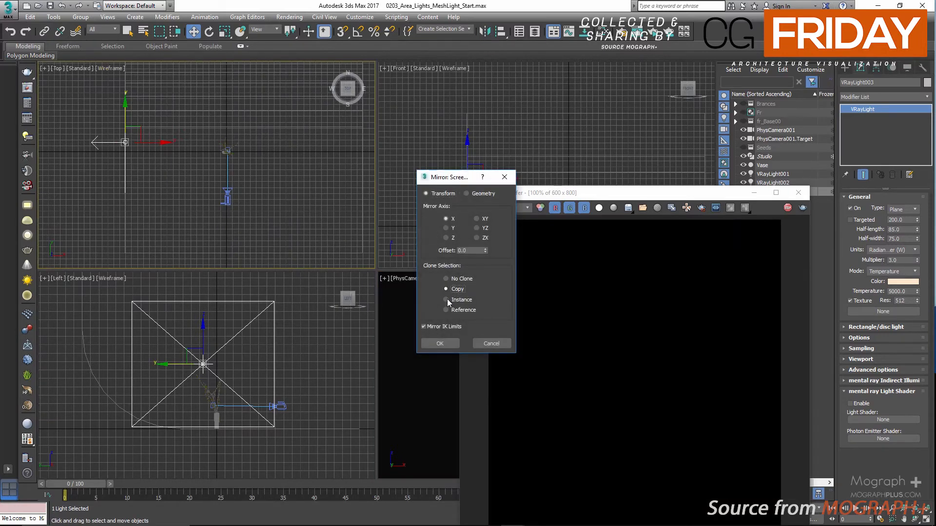
pyautogui.click(440, 344)
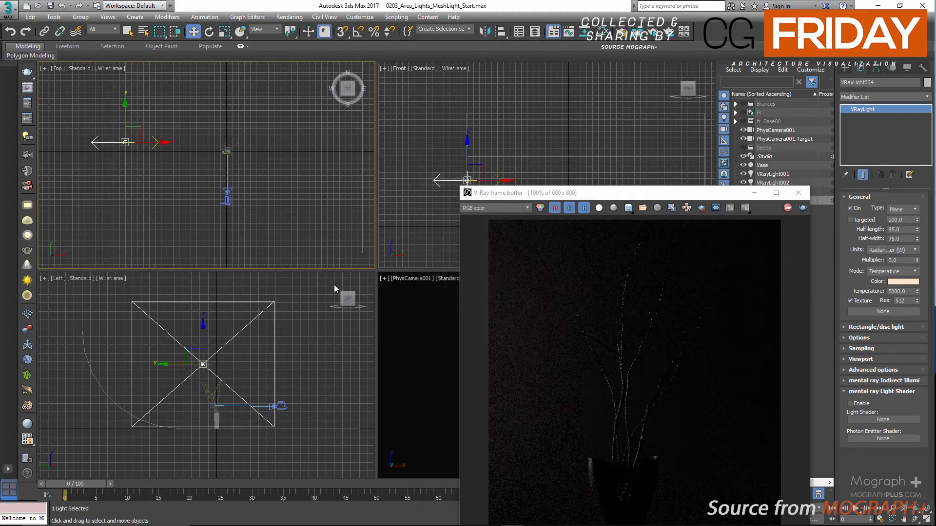
pyautogui.rightClick(180, 173)
pyautogui.scroll(-3, 140, 211)
pyautogui.scroll(2, 158, 205)
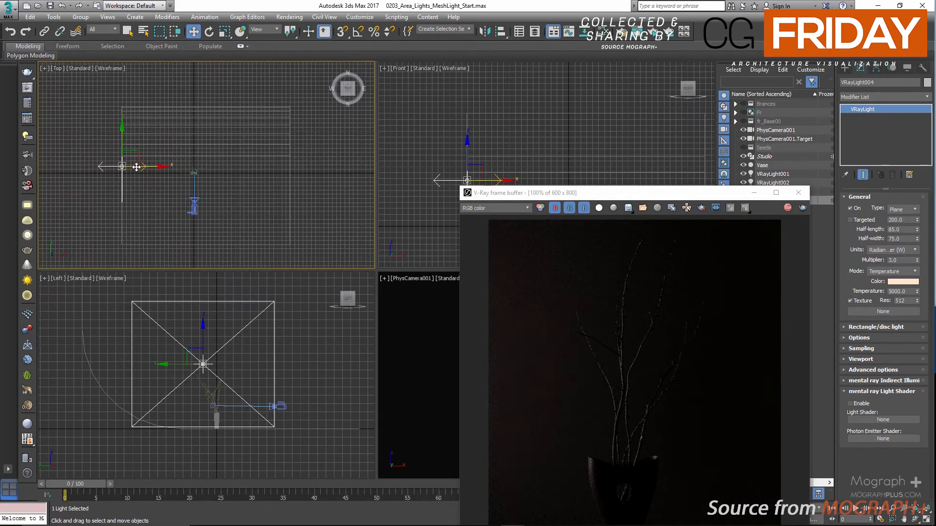
pyautogui.moveTo(143, 166); pyautogui.dragTo(305, 167)
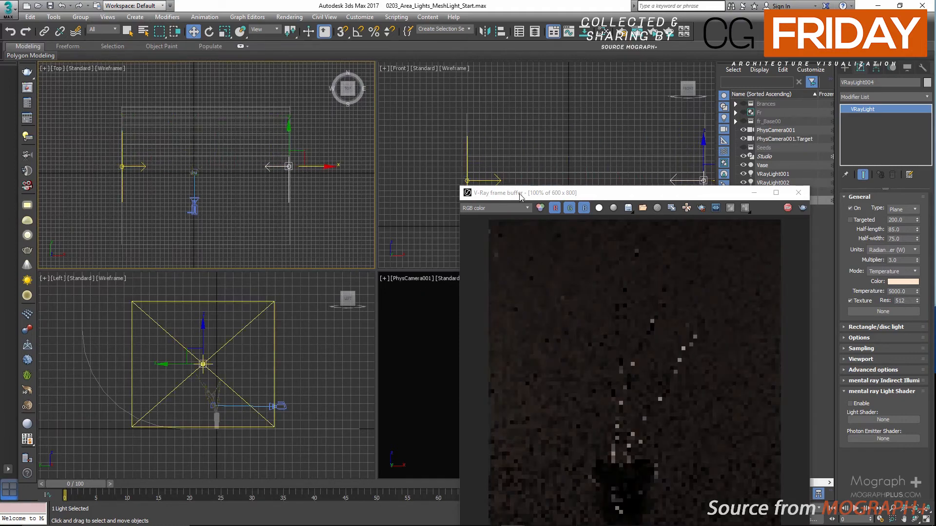
# Uncover the camera view and set the mirrored plane light's temperature to 7500 and its multiplier to 1.
pyautogui.moveTo(522, 197); pyautogui.dragTo(300, 66)
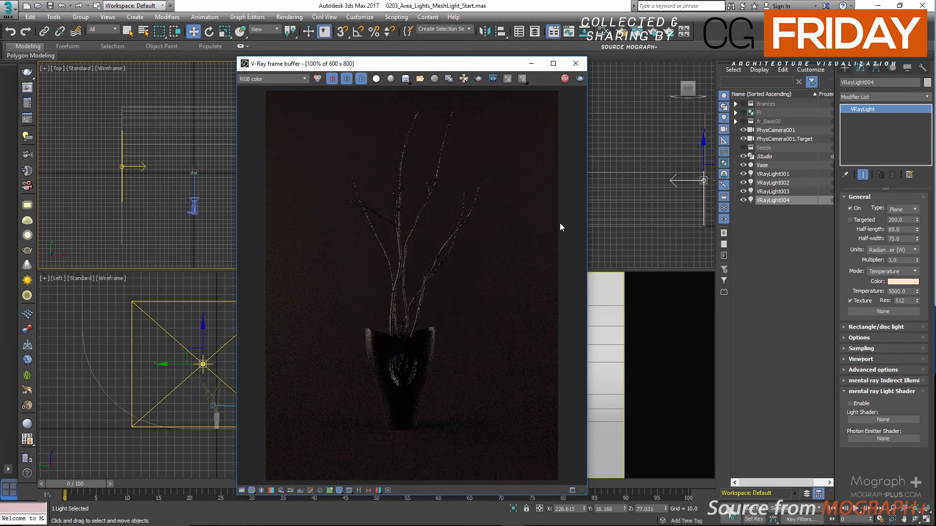
pyautogui.rightClick(685, 314)
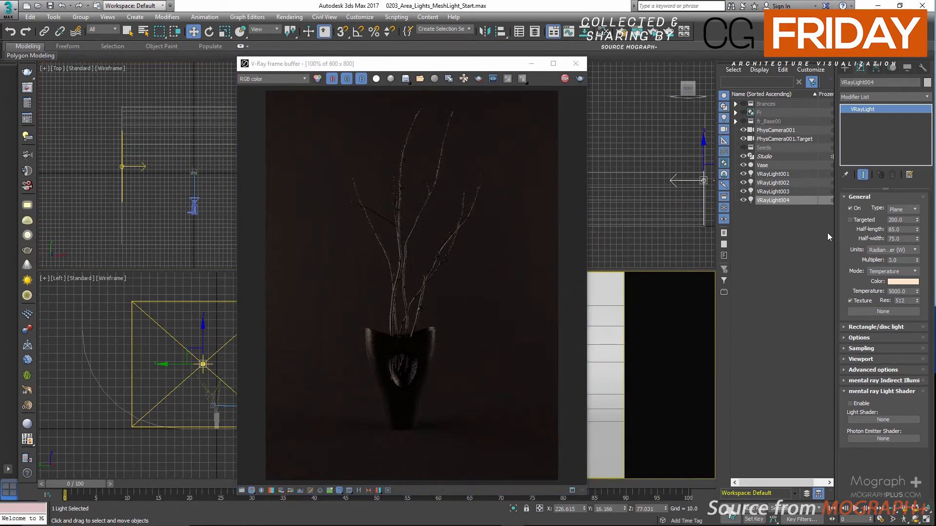
pyautogui.doubleClick(893, 291)
pyautogui.write('750')
pyautogui.press('Return')
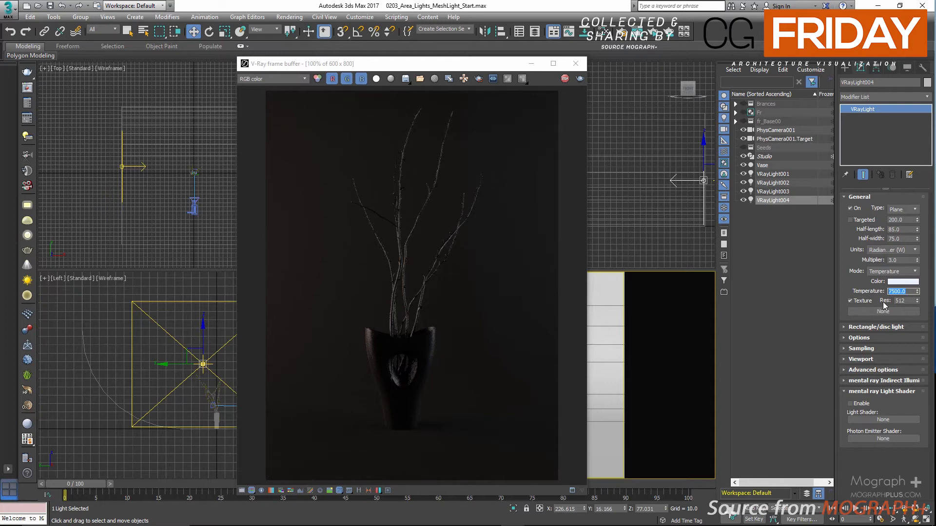
pyautogui.doubleClick(899, 260)
pyautogui.write('1')
pyautogui.press('Return')
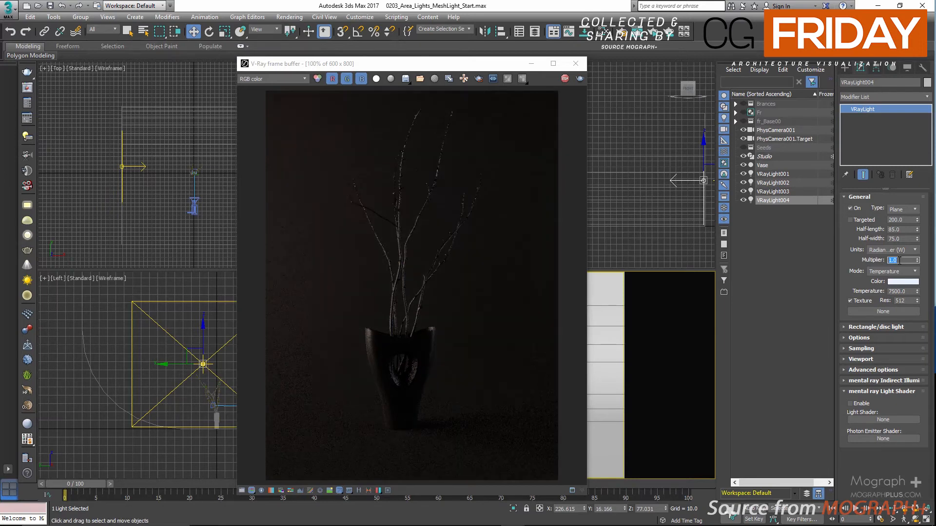
# End the ActiveShade session and turn the mesh lights VRayLight001 and VRayLight002 on.
pyautogui.click(564, 78)
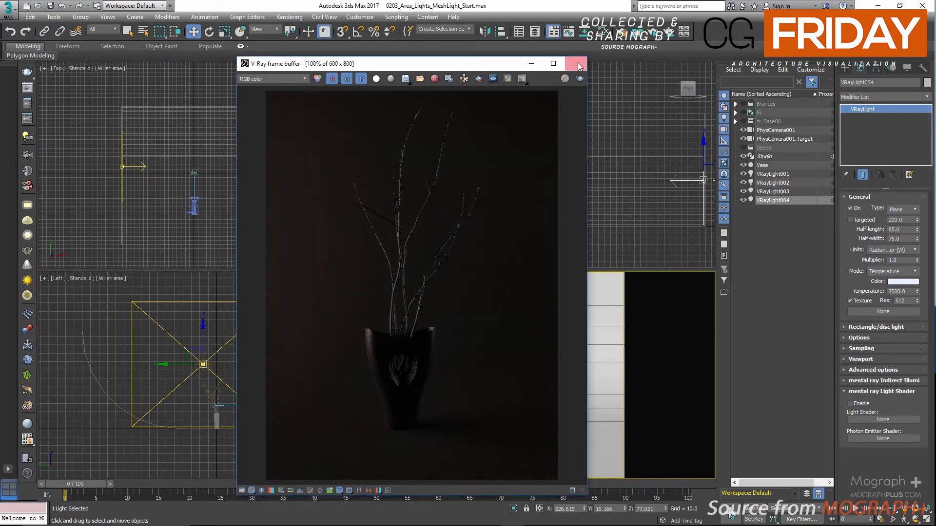
pyautogui.click(576, 64)
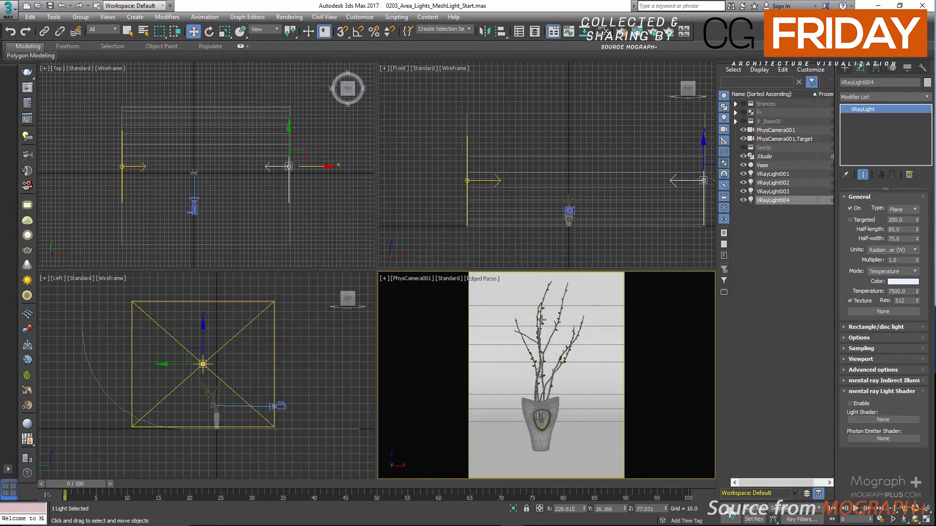
pyautogui.click(780, 174)
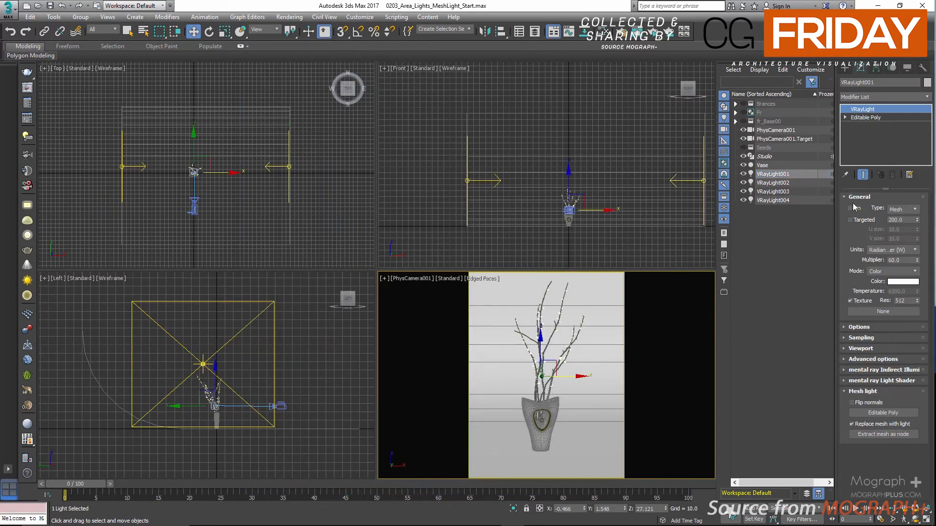
pyautogui.click(803, 185)
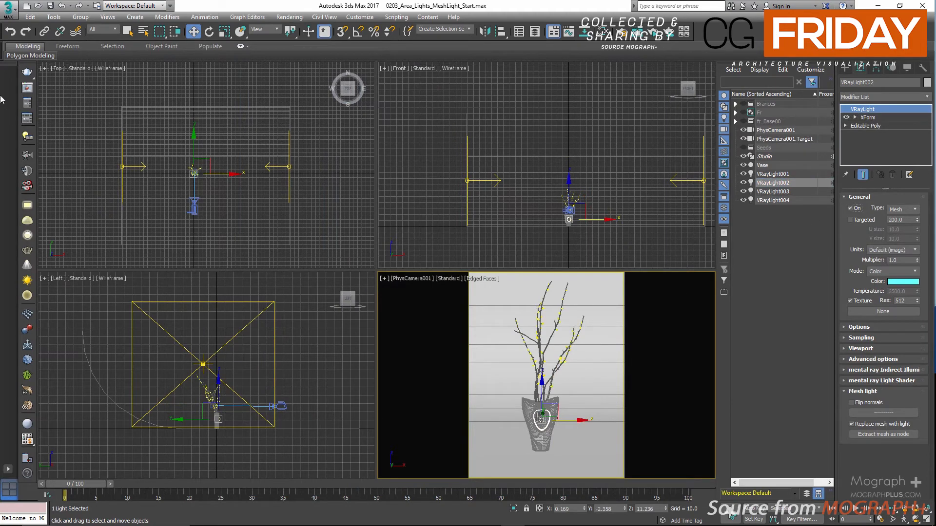
# Show the frame buffer's render history and load the "All the lights" render for viewing.
pyautogui.click(27, 88)
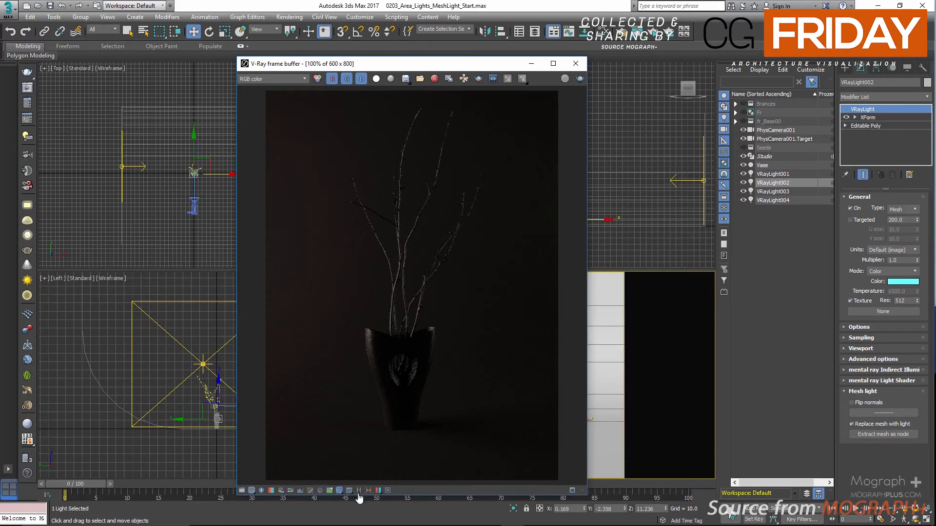
pyautogui.click(359, 490)
pyautogui.click(126, 145)
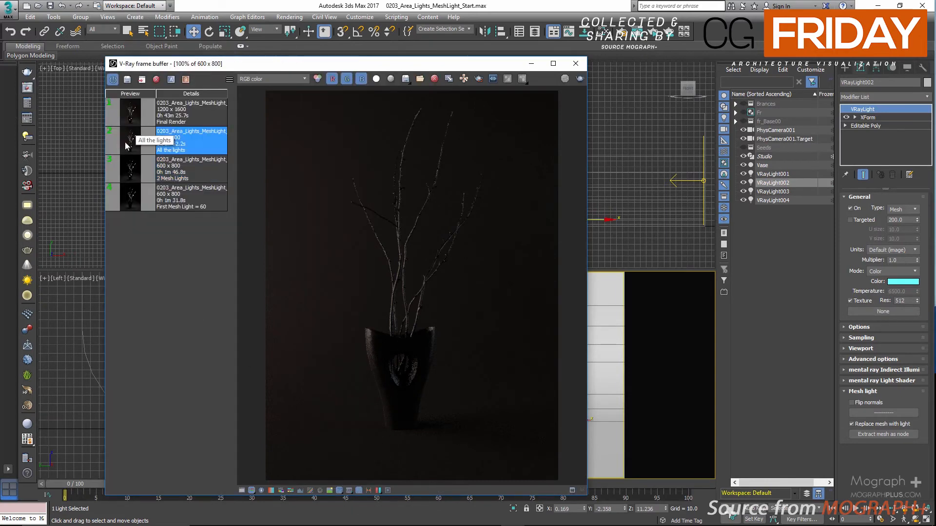
pyautogui.doubleClick(125, 145)
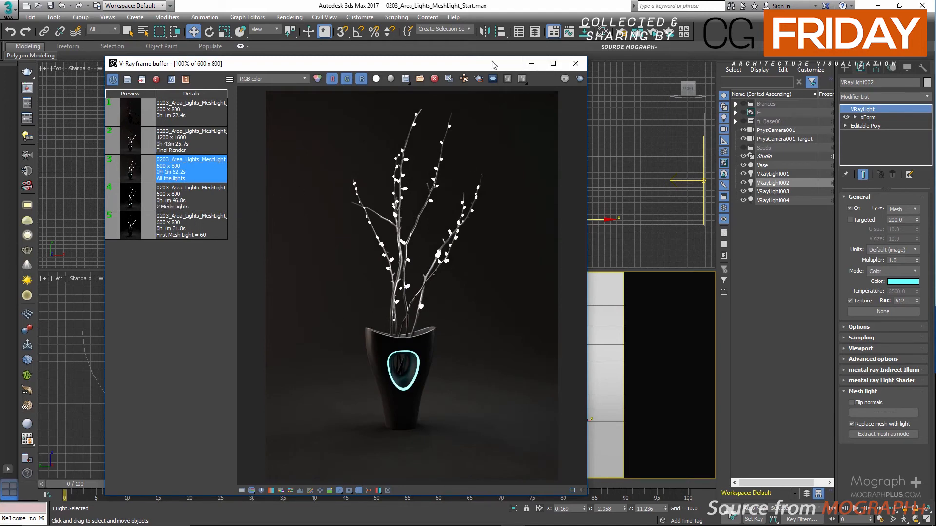
pyautogui.moveTo(493, 65); pyautogui.dragTo(488, 50)
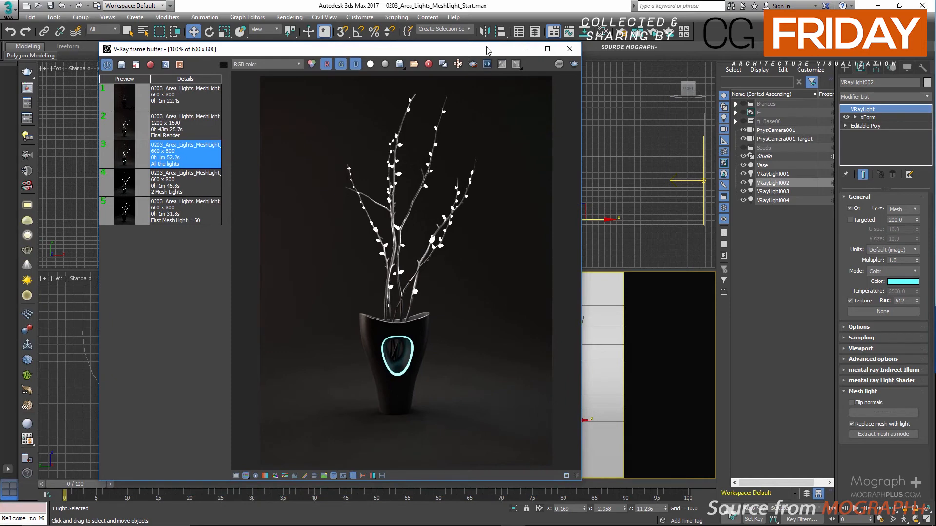
pyautogui.moveTo(486, 50); pyautogui.dragTo(511, 63)
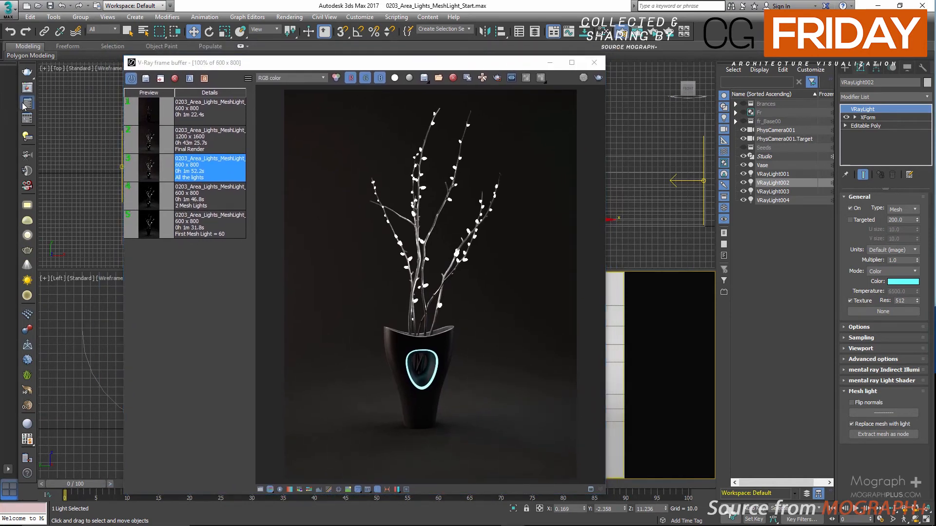
# Switch the render target to Production Rendering Mode and set the output size to 1200 x 1600.
pyautogui.click(27, 103)
pyautogui.click(431, 83)
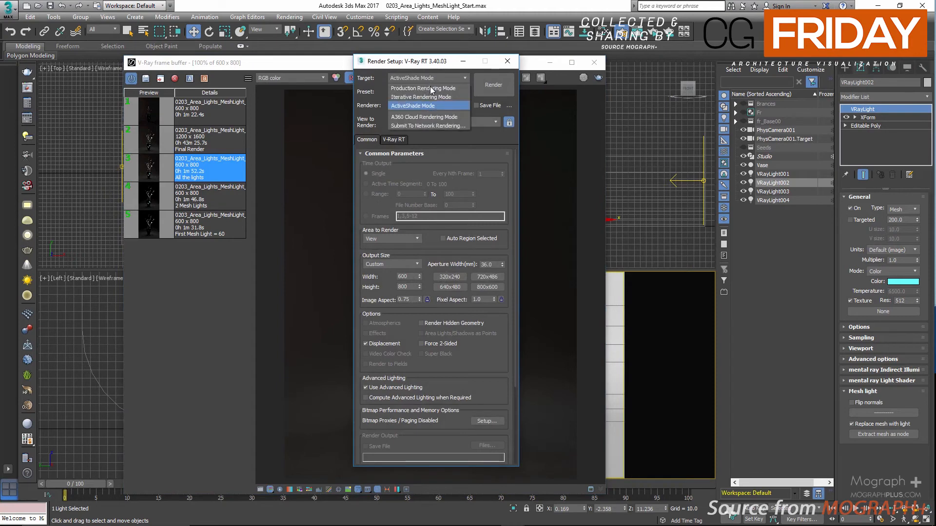
pyautogui.click(431, 89)
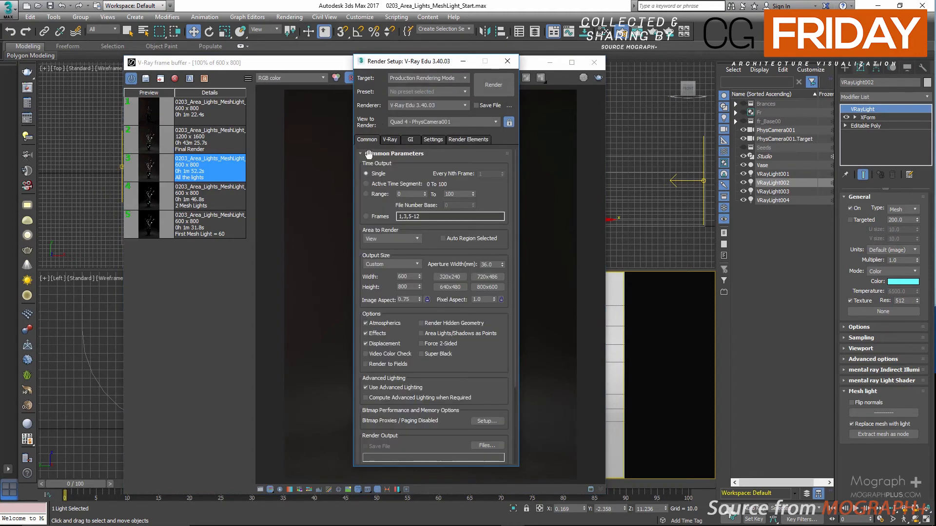
pyautogui.doubleClick(411, 276)
pyautogui.write('1200')
pyautogui.press('Tab')
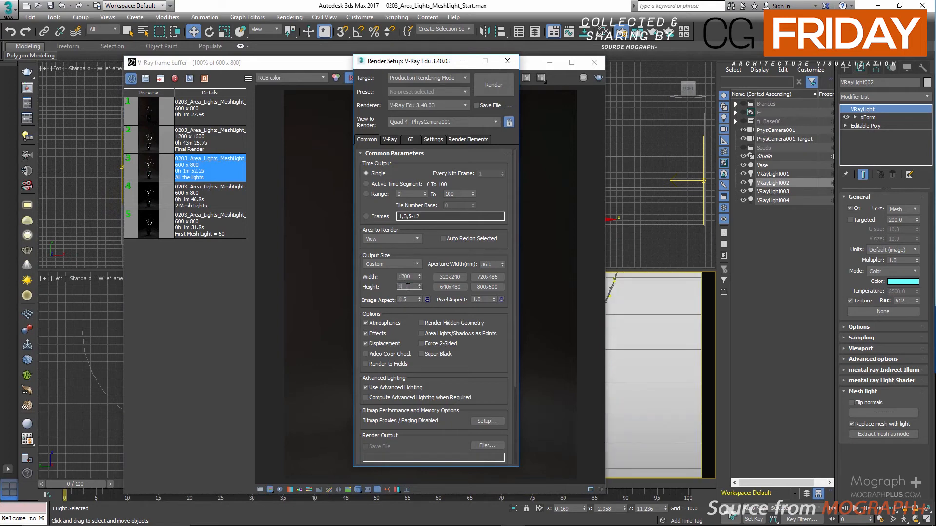
pyautogui.write('1600')
pyautogui.press('Return')
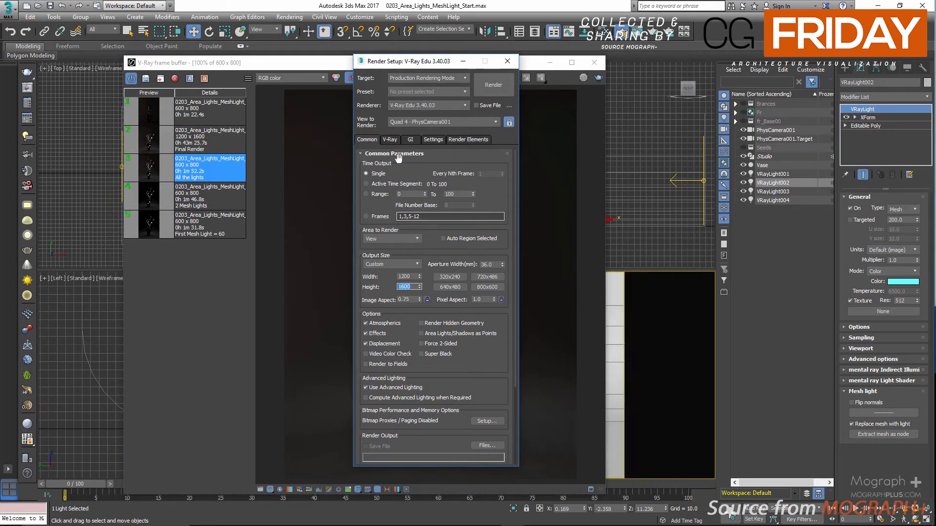
# Set the bucket image sampler's max subdivs to 100 and noise threshold to 0.006, and adjust the Global DMC noise threshold.
pyautogui.moveTo(390, 65); pyautogui.dragTo(347, 65)
pyautogui.click(347, 138)
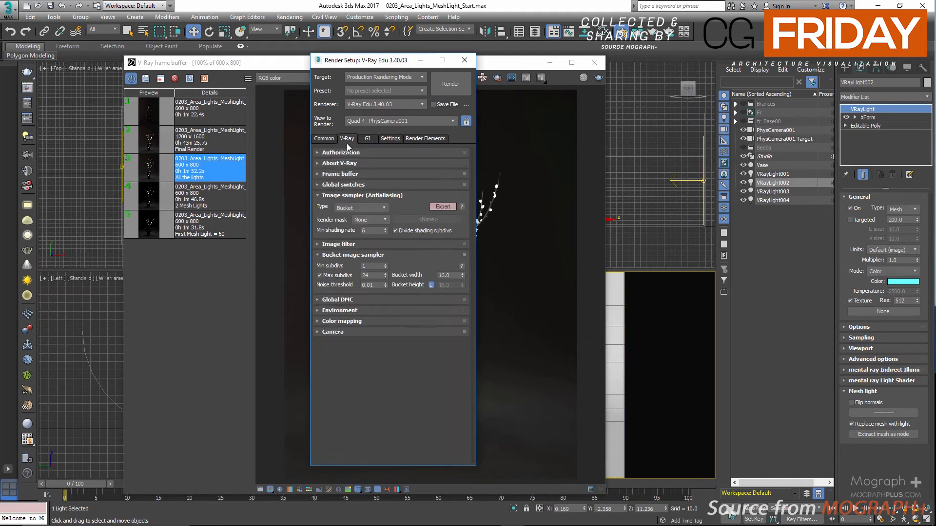
pyautogui.doubleClick(370, 275)
pyautogui.write('1000')
pyautogui.doubleClick(376, 285)
pyautogui.press('Return')
pyautogui.click(372, 300)
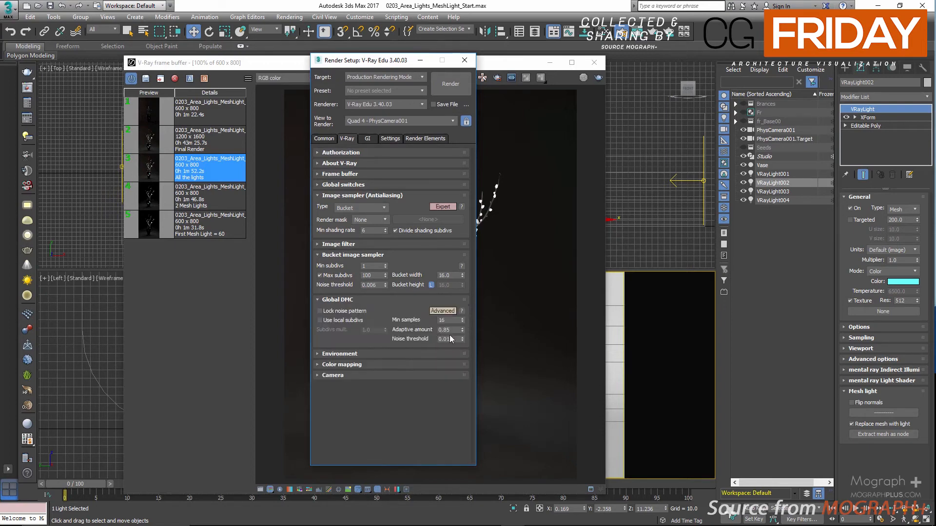
pyautogui.click(455, 340)
pyautogui.press('Return')
# Choose the irradiance map preset and set the light cache subdivs for the final render.
pyautogui.click(367, 138)
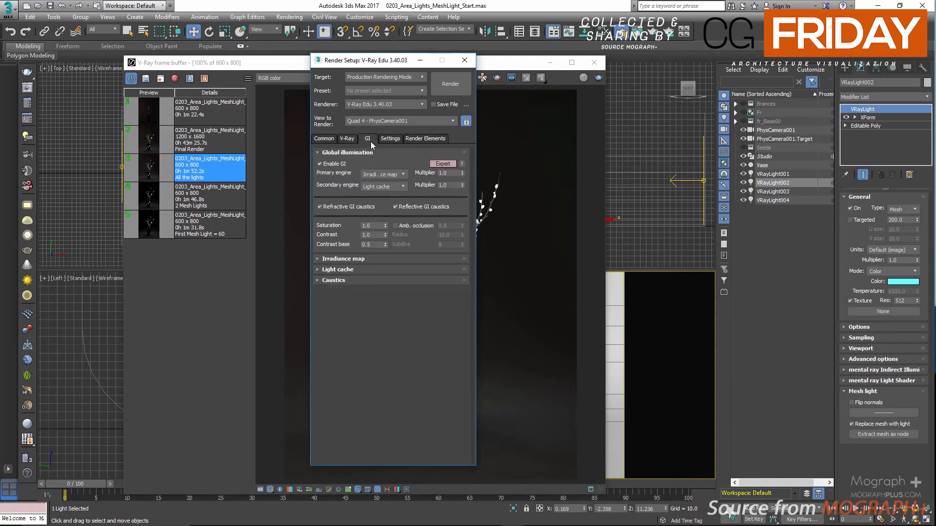
pyautogui.click(359, 259)
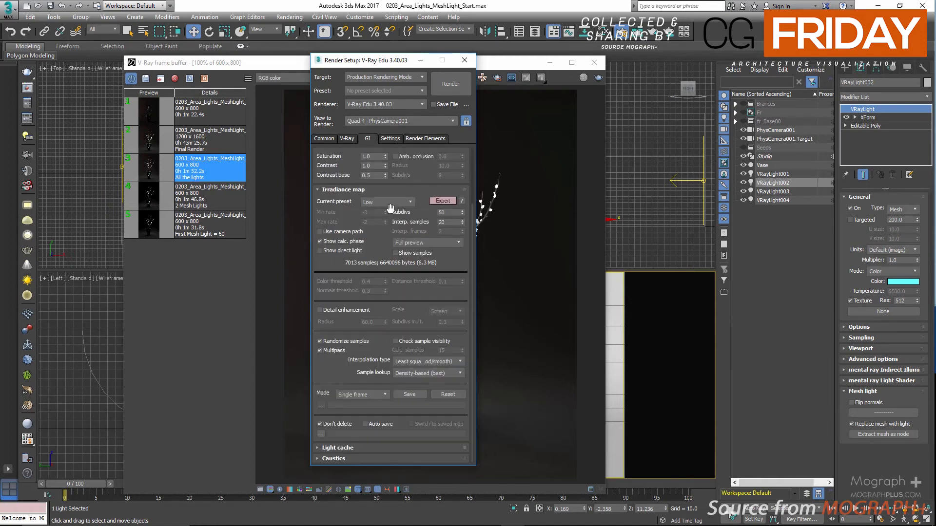
pyautogui.click(391, 202)
pyautogui.click(388, 224)
pyautogui.click(367, 191)
pyautogui.click(350, 269)
pyautogui.doubleClick(372, 281)
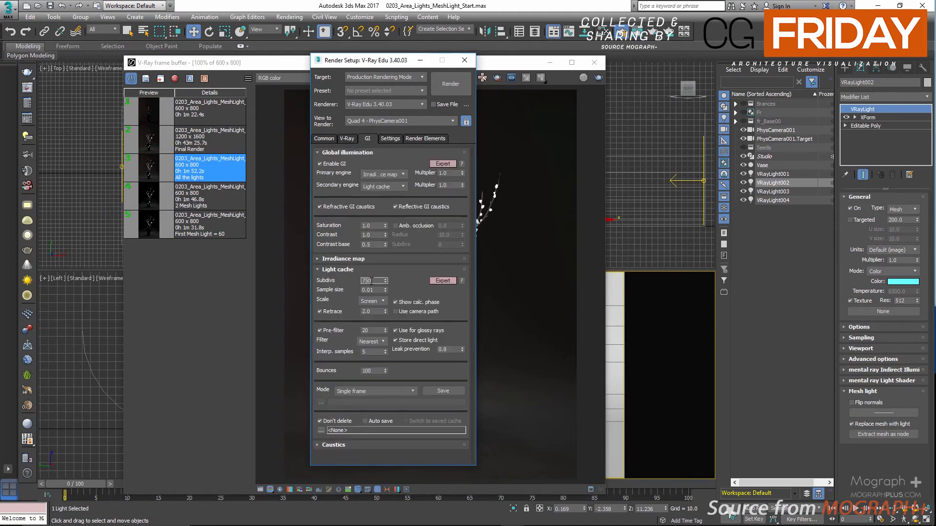
pyautogui.press('Return')
# Add a VRayDenoiser render element, choose its preset and start the production render.
pyautogui.click(424, 138)
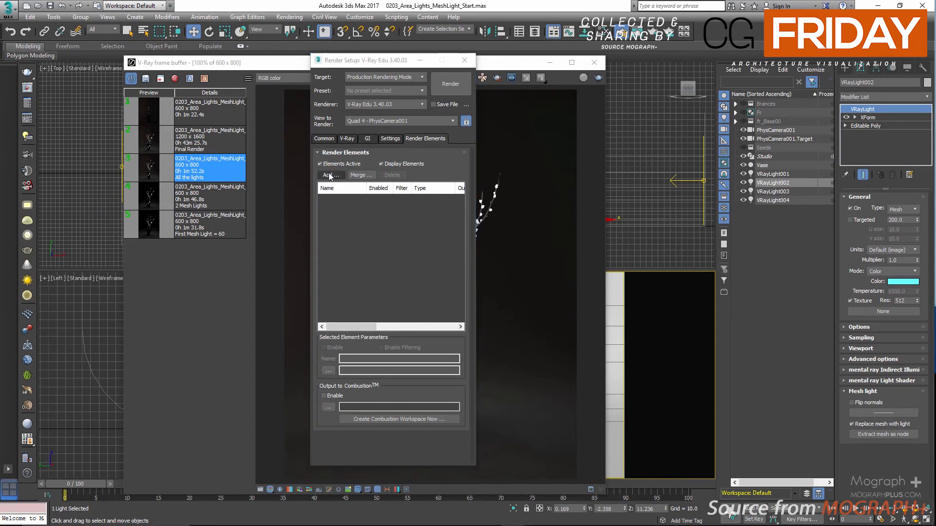
pyautogui.click(330, 175)
pyautogui.doubleClick(329, 223)
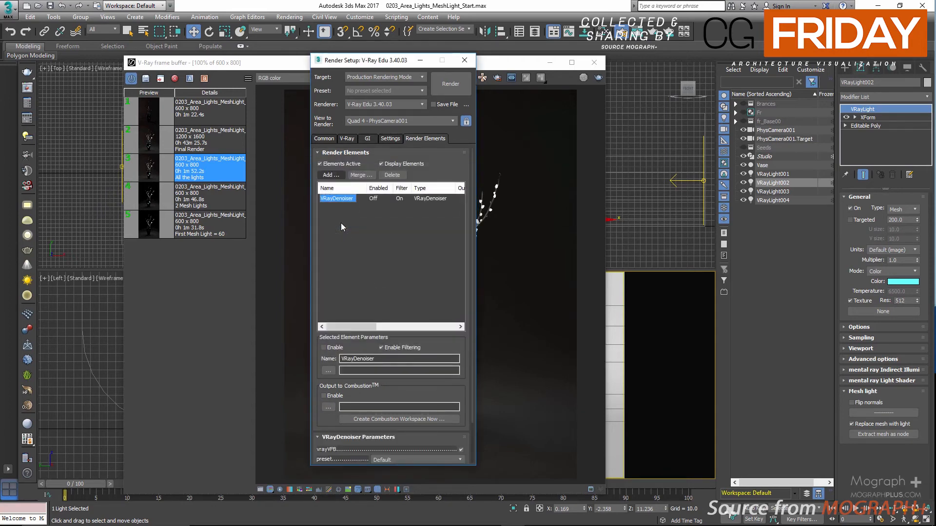
pyautogui.click(359, 153)
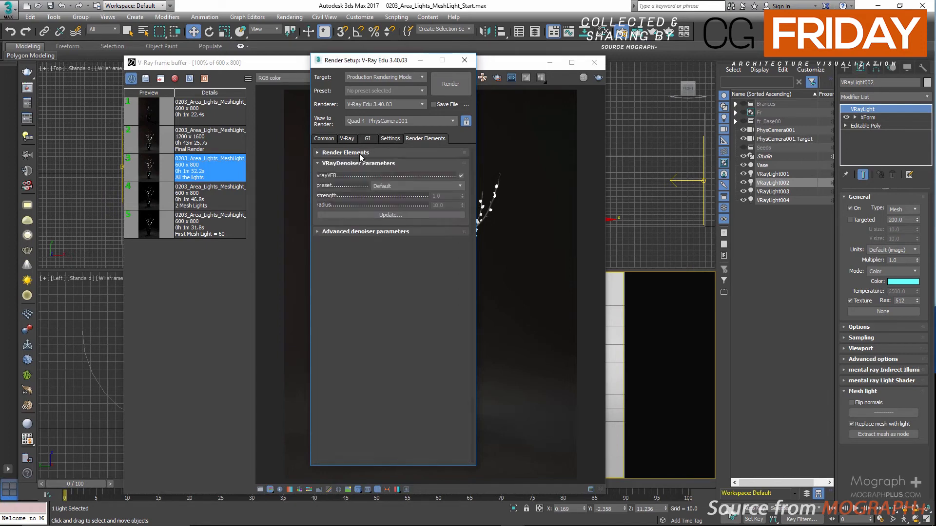
pyautogui.click(407, 187)
pyautogui.click(406, 196)
pyautogui.click(445, 93)
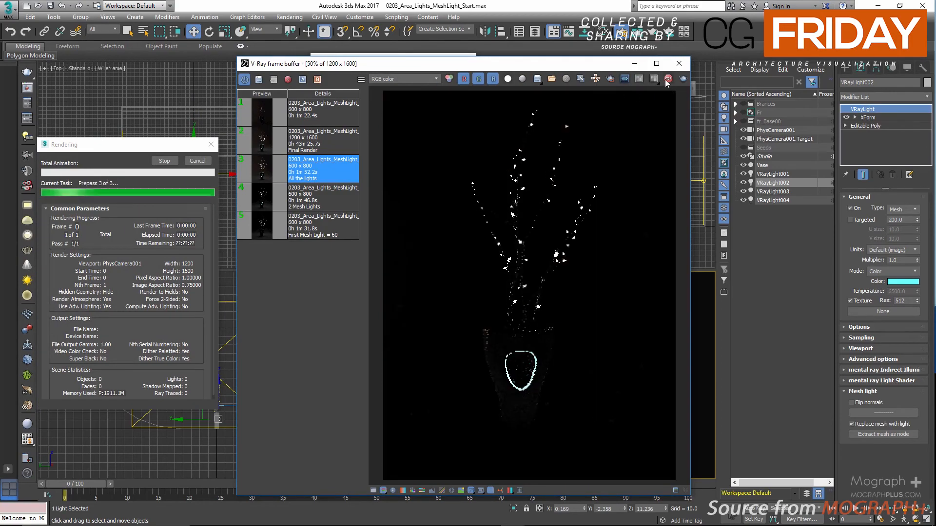
# Stop and clear the running render, and view the 1200 x 1600 "Final Render" from the history in a maximized frame buffer.
pyautogui.moveTo(692, 116); pyautogui.dragTo(769, 122)
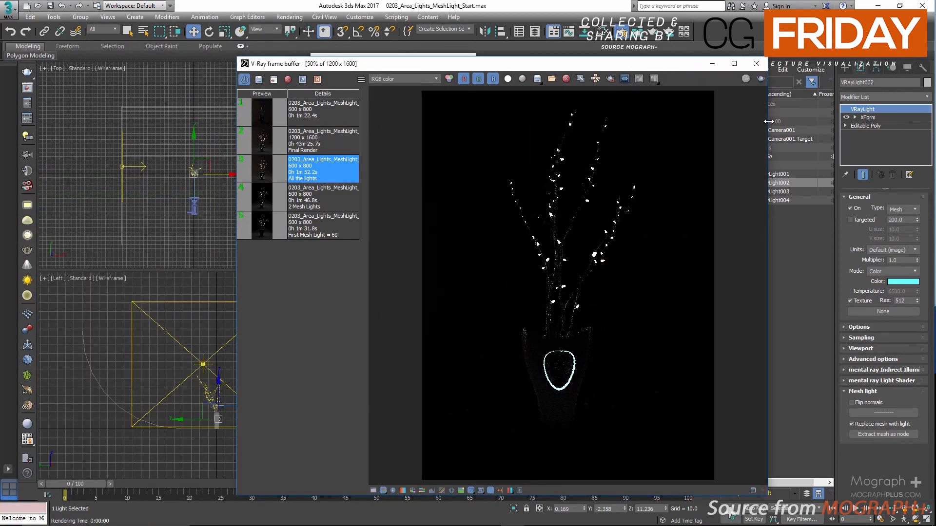
pyautogui.click(566, 78)
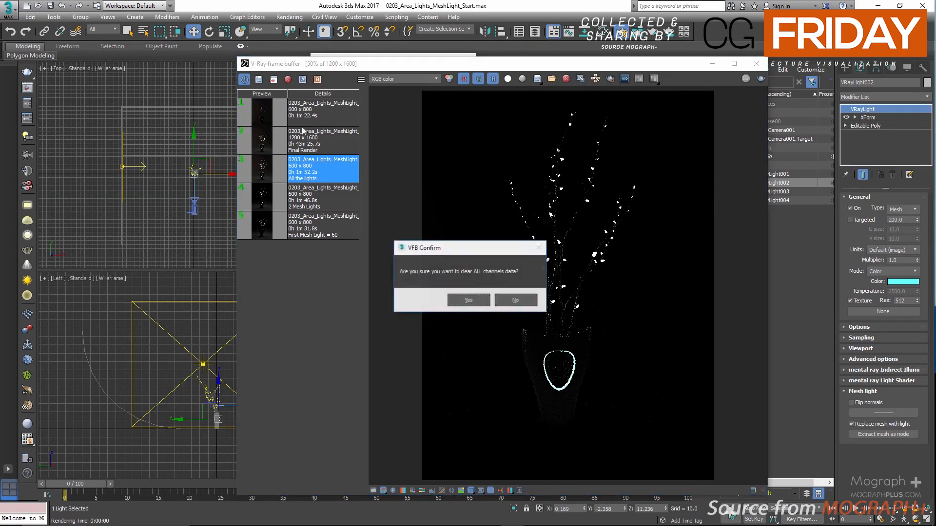
pyautogui.click(468, 300)
pyautogui.doubleClick(314, 147)
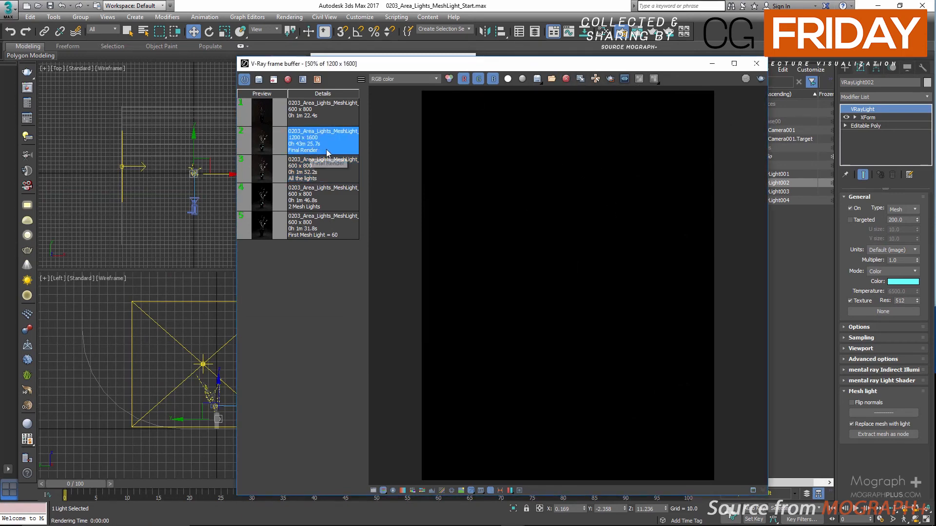
pyautogui.doubleClick(545, 64)
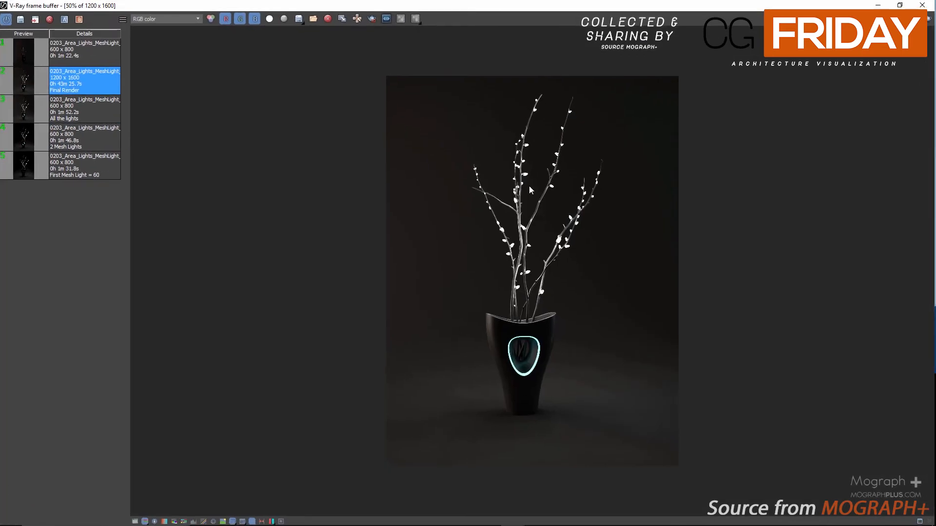
# Examine the branches and glowing buds in the final render's RGB color channel up close.
pyautogui.scroll(3, 529, 186)
pyautogui.scroll(-3, 549, 227)
pyautogui.scroll(3, 527, 405)
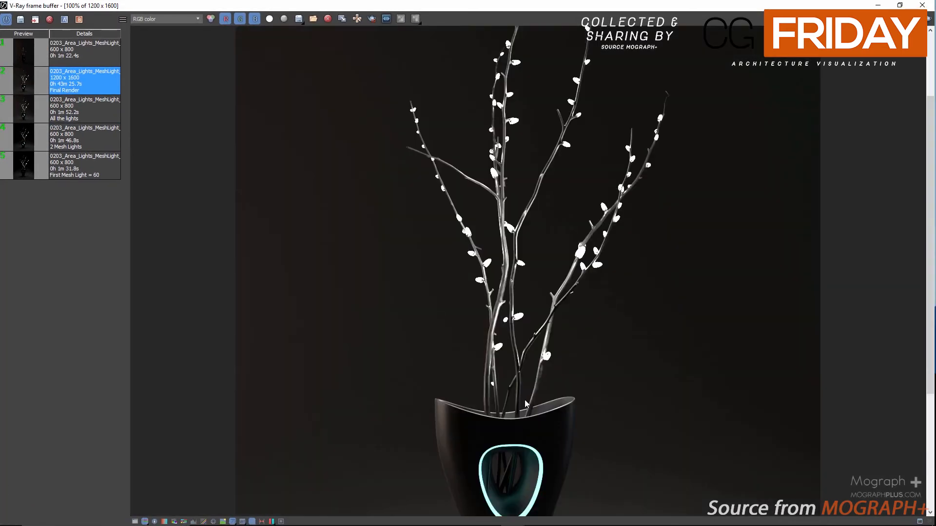
pyautogui.moveTo(493, 117); pyautogui.dragTo(522, 285, button='middle')
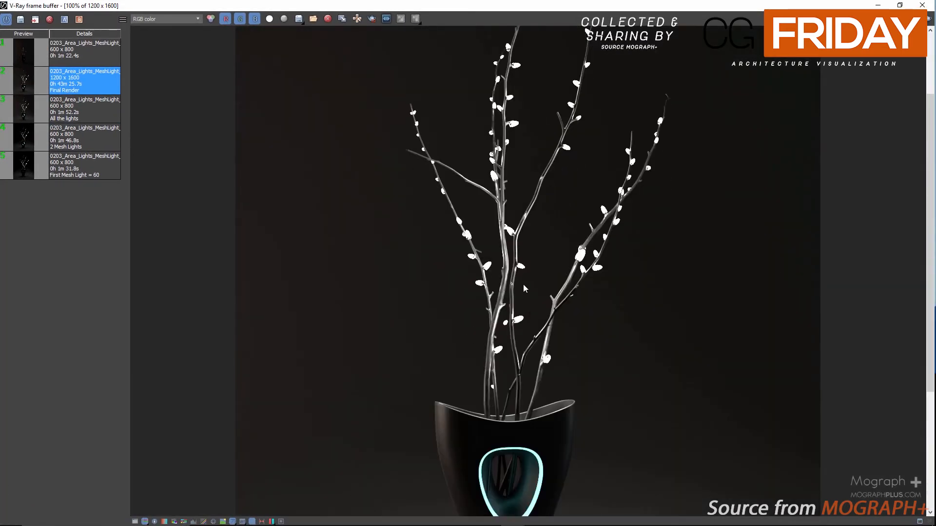
pyautogui.scroll(-2, 522, 285)
# Display the VRayDenoiser channel and examine the vase rim, branches and dark background at 200%.
pyautogui.click(177, 20)
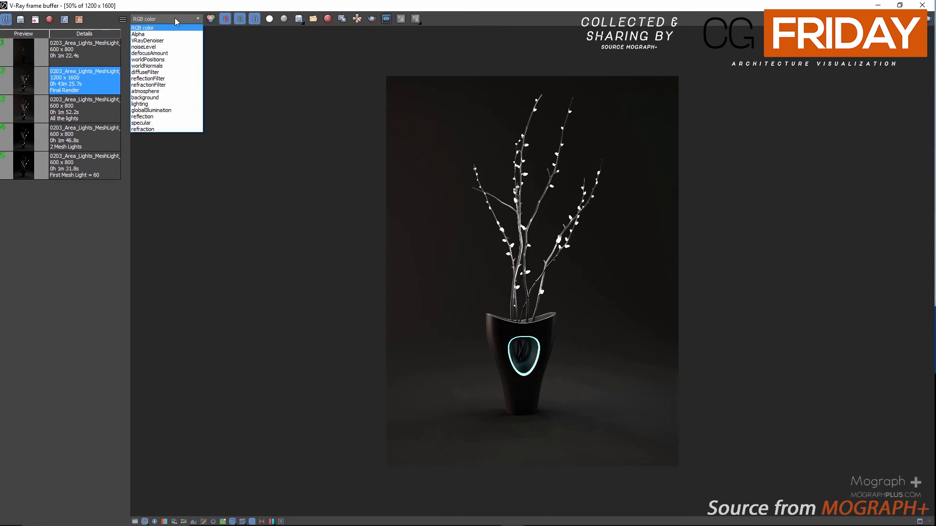
pyautogui.click(164, 43)
pyautogui.scroll(1, 539, 220)
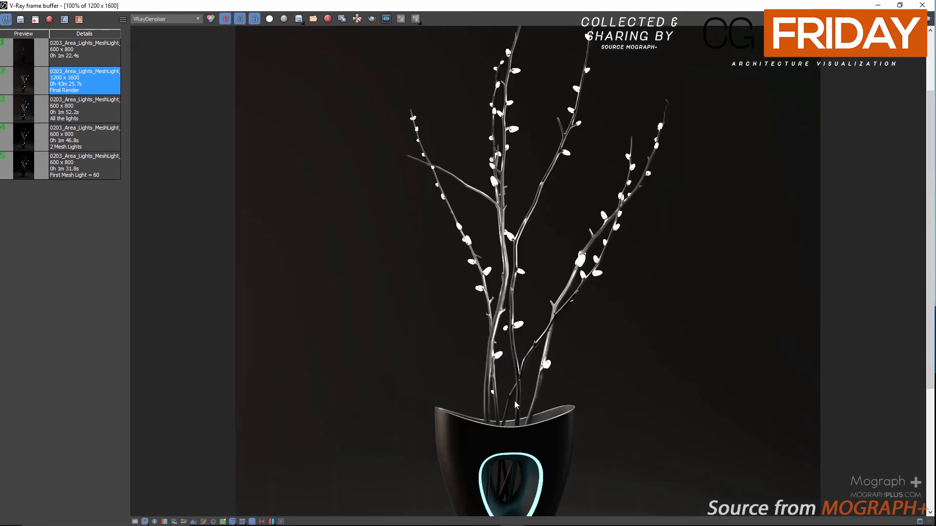
pyautogui.moveTo(515, 401); pyautogui.dragTo(443, 187, button='middle')
pyautogui.scroll(1, 411, 327)
pyautogui.moveTo(340, 191); pyautogui.dragTo(352, 412, button='middle')
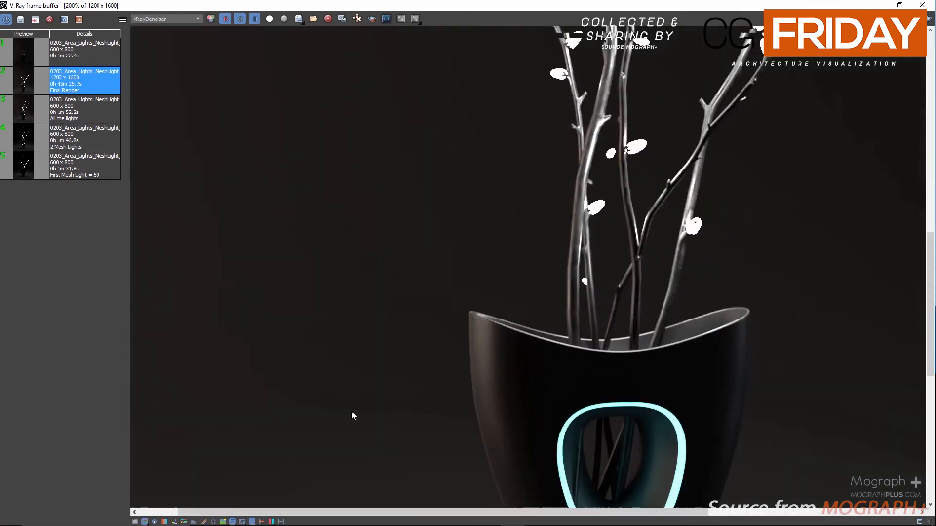
pyautogui.moveTo(413, 166); pyautogui.dragTo(412, 386, button='middle')
pyautogui.moveTo(407, 131); pyautogui.dragTo(405, 429, button='middle')
pyautogui.moveTo(425, 110); pyautogui.dragTo(420, 232, button='middle')
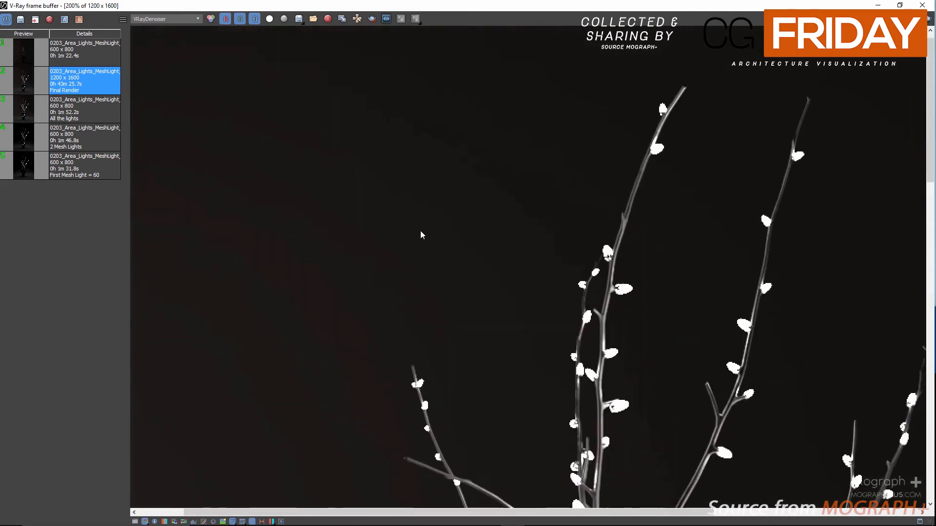
# Examine the denoised vase body, its base and the surrounding floor, and return to the full-image view.
pyautogui.scroll(-1, 420, 232)
pyautogui.moveTo(460, 338); pyautogui.dragTo(465, 259, button='middle')
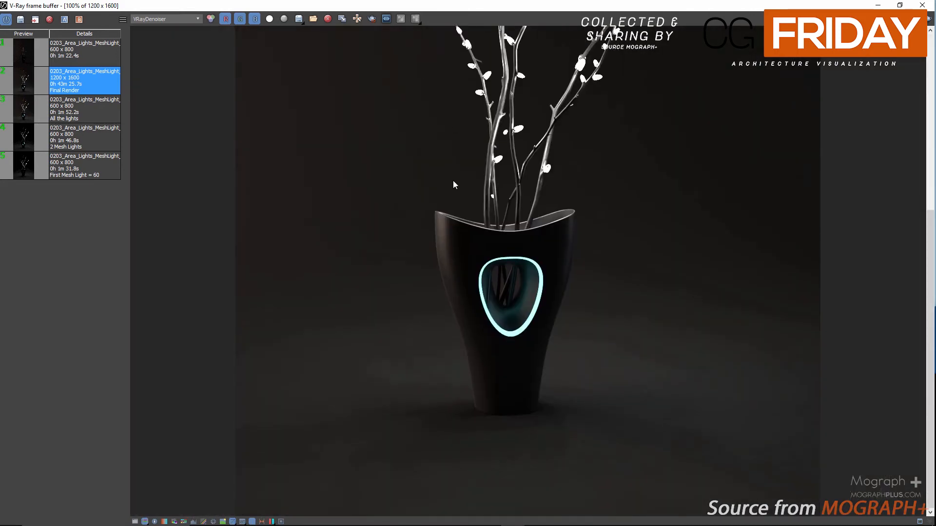
pyautogui.scroll(-1, 454, 181)
pyautogui.scroll(2, 513, 433)
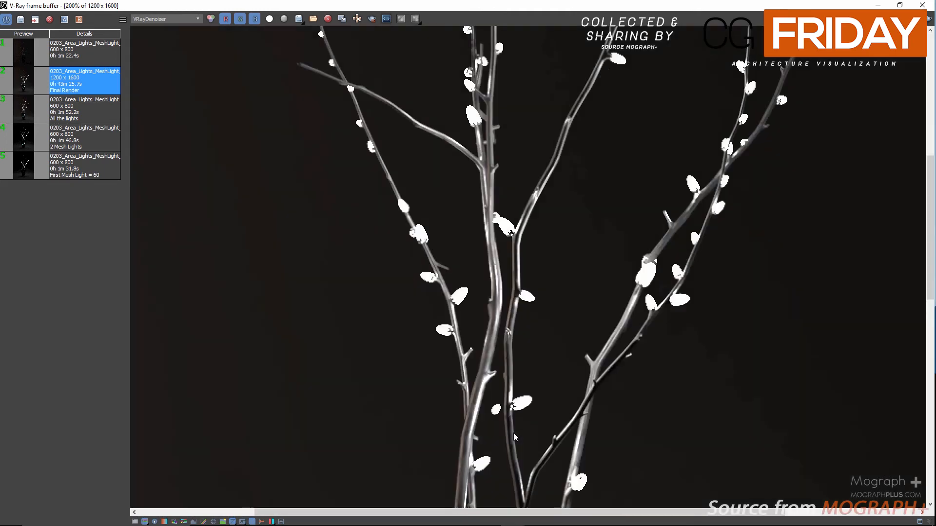
pyautogui.moveTo(498, 452); pyautogui.dragTo(502, 120, button='middle')
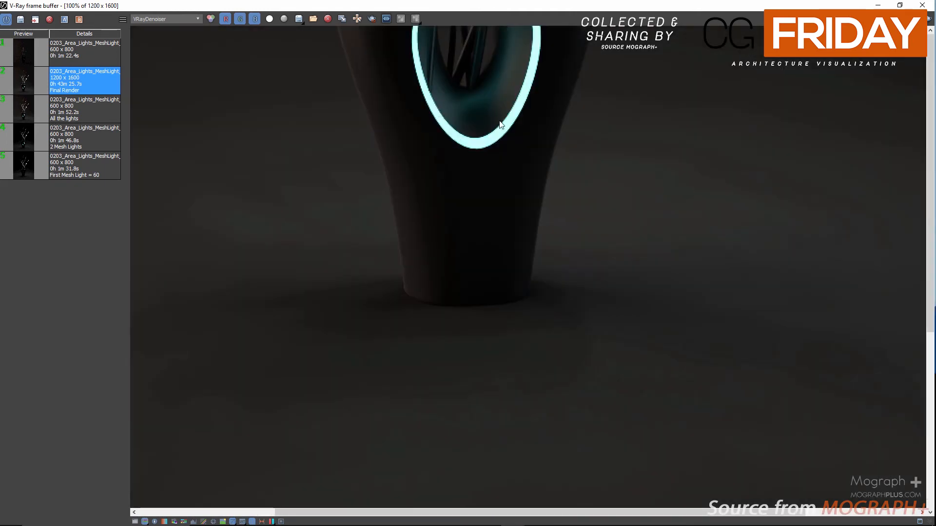
pyautogui.scroll(-1, 498, 128)
pyautogui.scroll(-1, 498, 128)
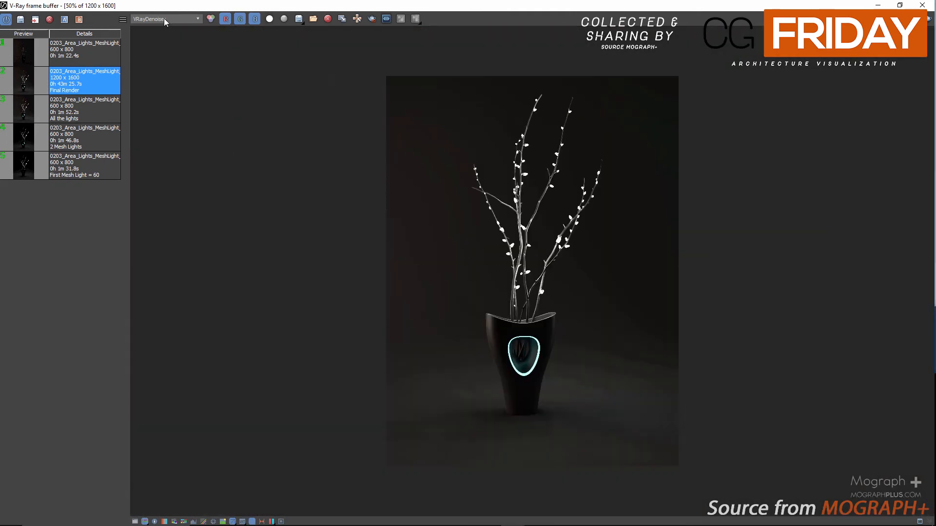
pyautogui.scroll(1, 450, 294)
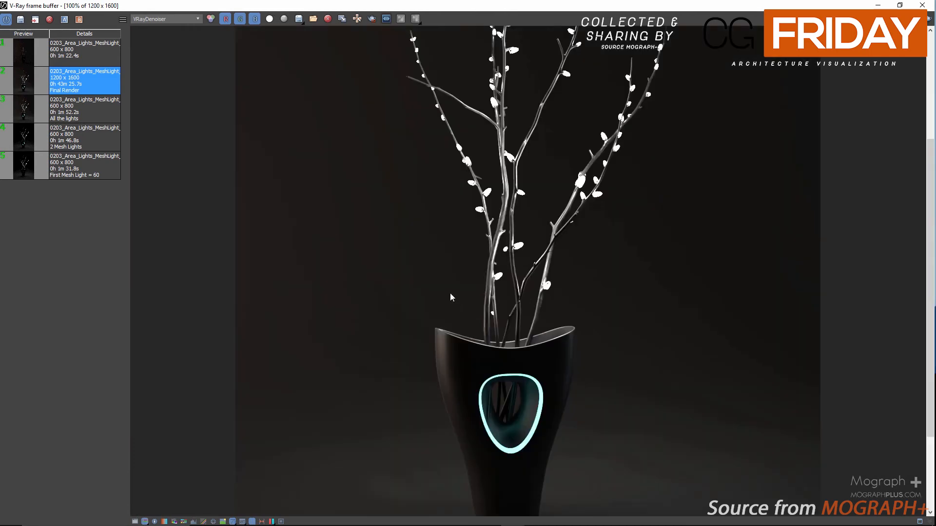
pyautogui.moveTo(421, 208)
pyautogui.mouseDown(button='middle')
pyautogui.moveTo(442, 371)
pyautogui.moveTo(450, 156)
pyautogui.mouseUp(button='middle')
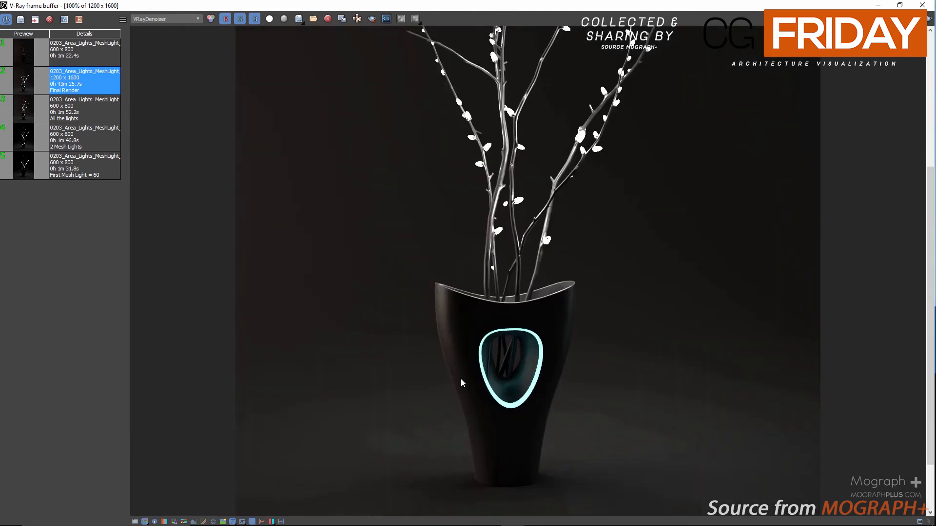
pyautogui.moveTo(461, 380); pyautogui.dragTo(453, 238, button='middle')
pyautogui.scroll(-1, 453, 238)
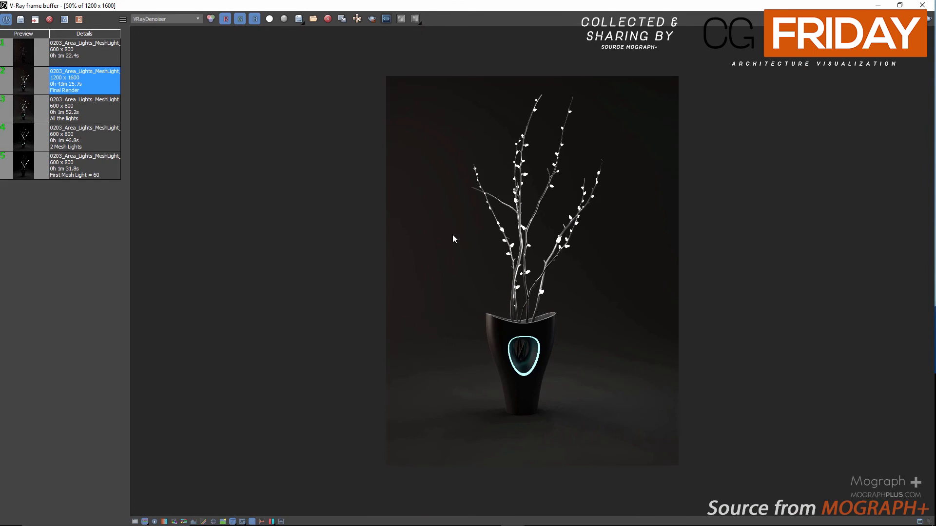
# Switch back to the RGB color channel and examine the noise around the branches up close for comparison.
pyautogui.click(162, 20)
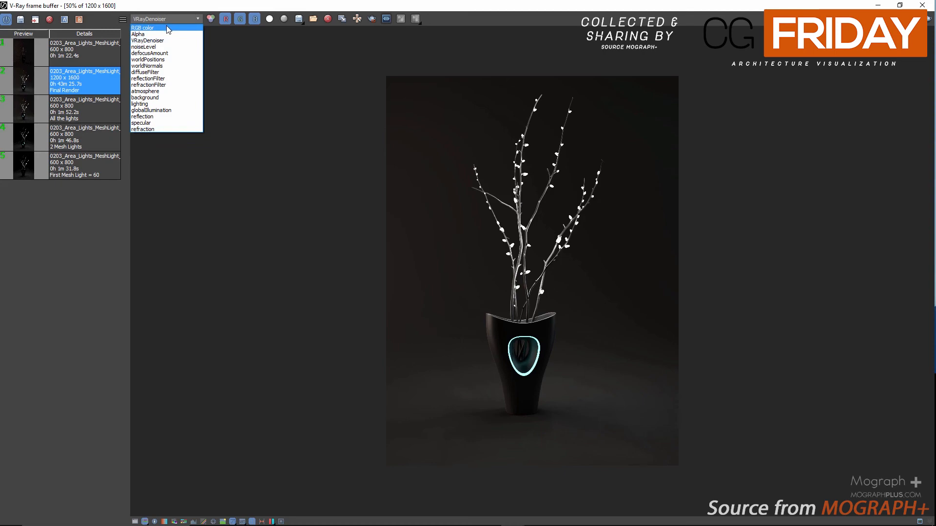
pyautogui.click(165, 27)
pyautogui.scroll(4, 457, 259)
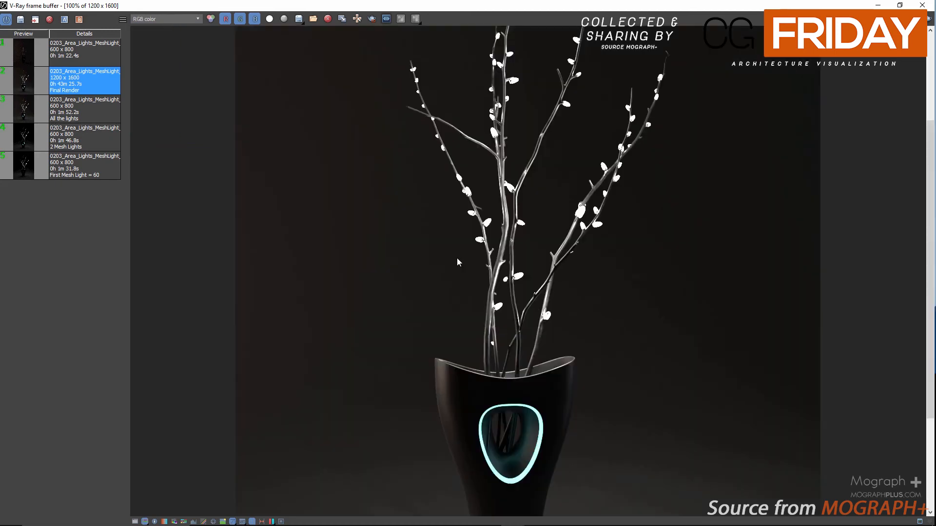
pyautogui.scroll(-4, 456, 262)
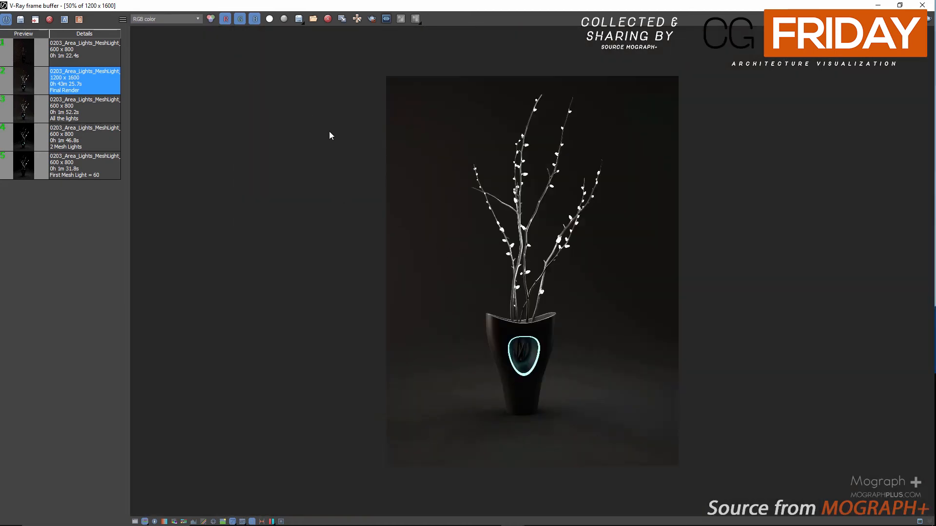
pyautogui.scroll(8, 536, 319)
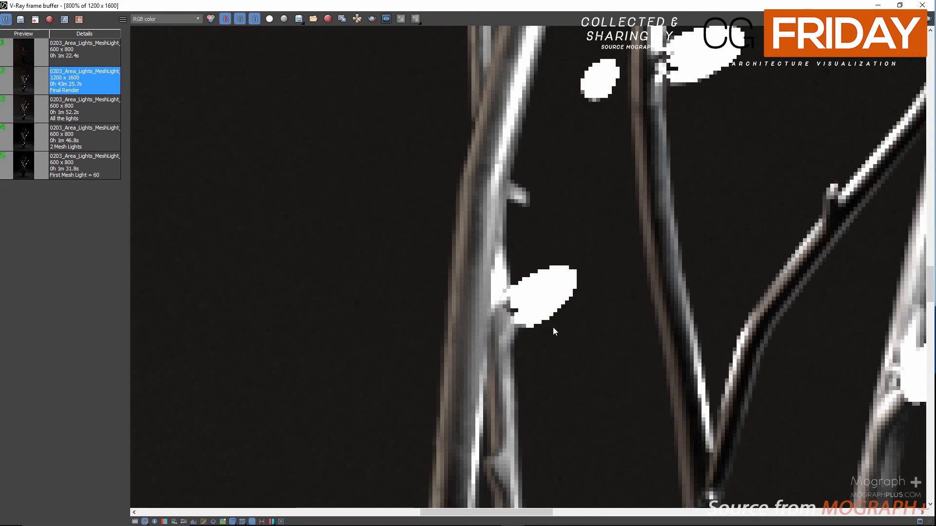
pyautogui.scroll(-4, 537, 305)
pyautogui.scroll(-2, 536, 305)
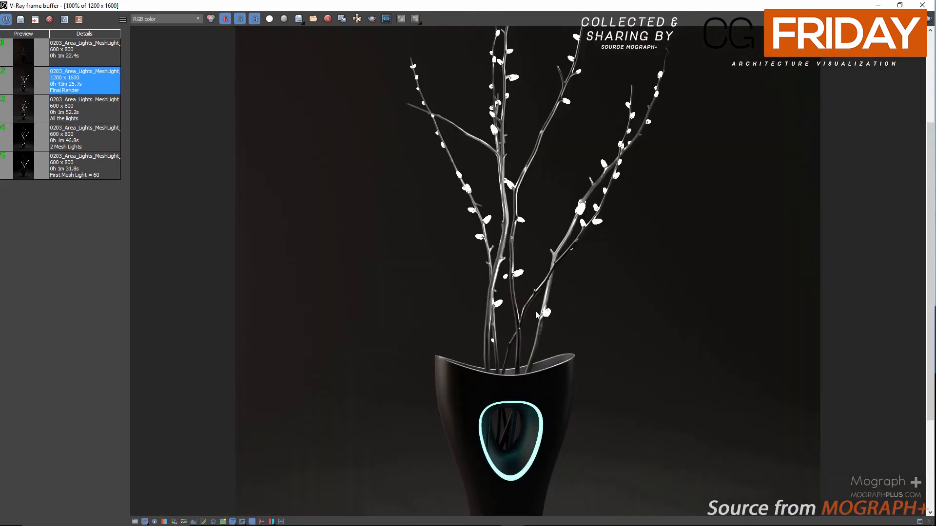
# Show the lens effects settings, hide the color corrections, and turn on both the bloom and glare effects.
pyautogui.click(136, 521)
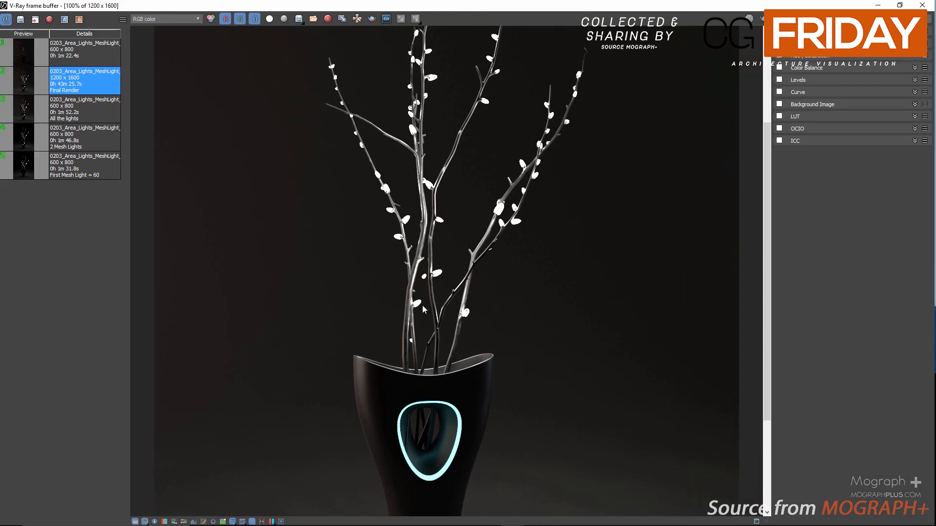
pyautogui.click(282, 522)
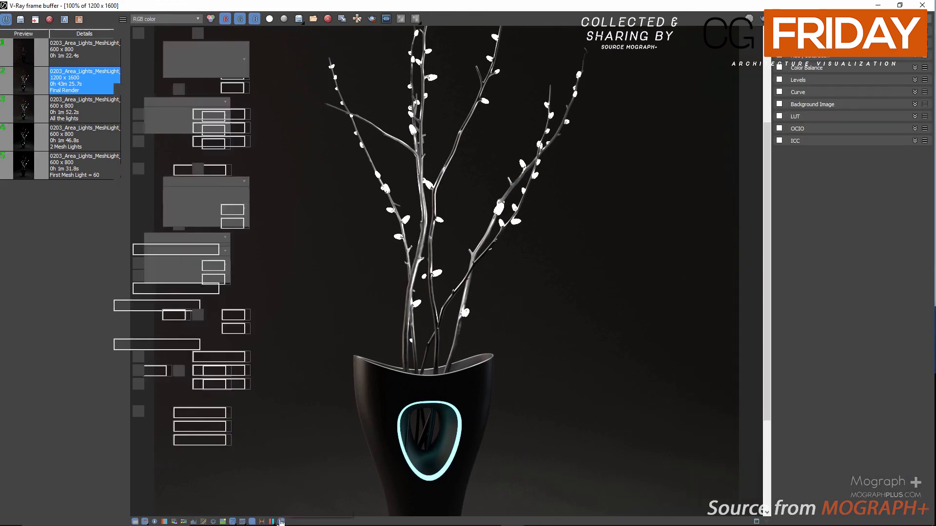
pyautogui.click(257, 521)
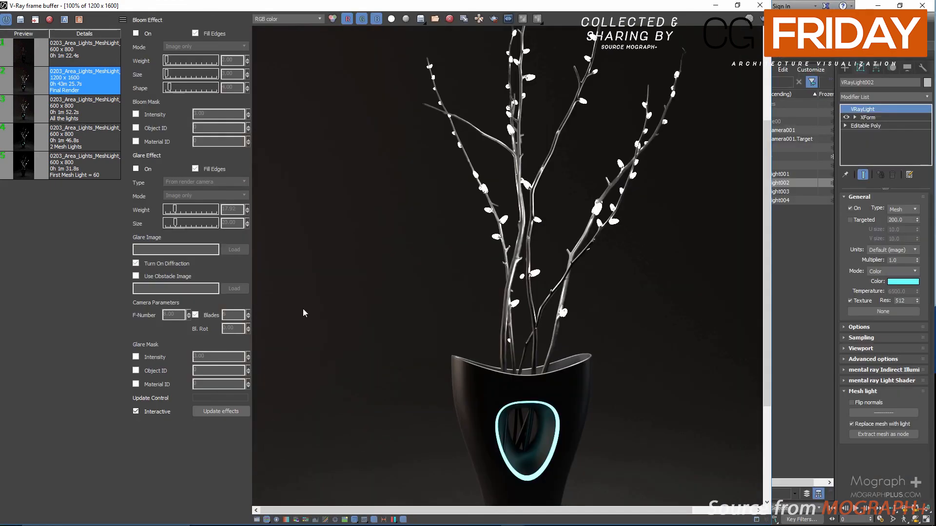
pyautogui.click(137, 33)
pyautogui.click(137, 33)
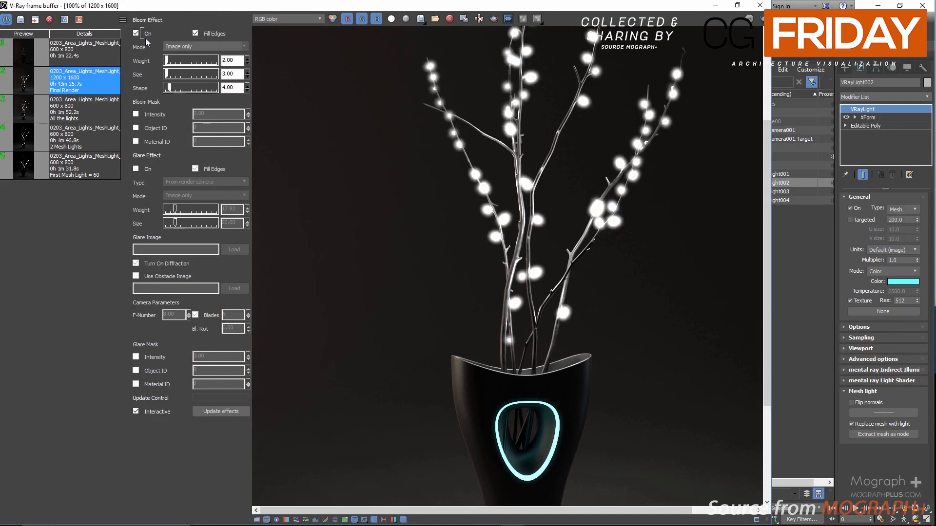
pyautogui.scroll(-2, 569, 226)
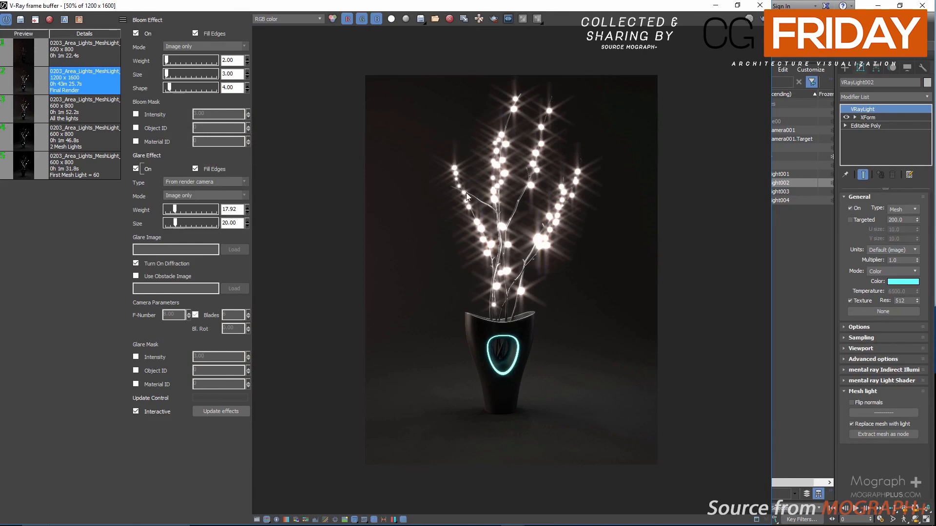
pyautogui.scroll(2, 470, 210)
pyautogui.scroll(-2, 469, 209)
# Set the bloom effect's weight to 0.5 and its size to 1.
pyautogui.doubleClick(235, 61)
pyautogui.write('0.5')
pyautogui.press('Return')
pyautogui.press('Tab')
pyautogui.write('1')
pyautogui.press('Return')
# Set the glare effect's weight to 0.5 and its size to 10.
pyautogui.moveTo(239, 209); pyautogui.dragTo(213, 209)
pyautogui.write('0.5')
pyautogui.press('Return')
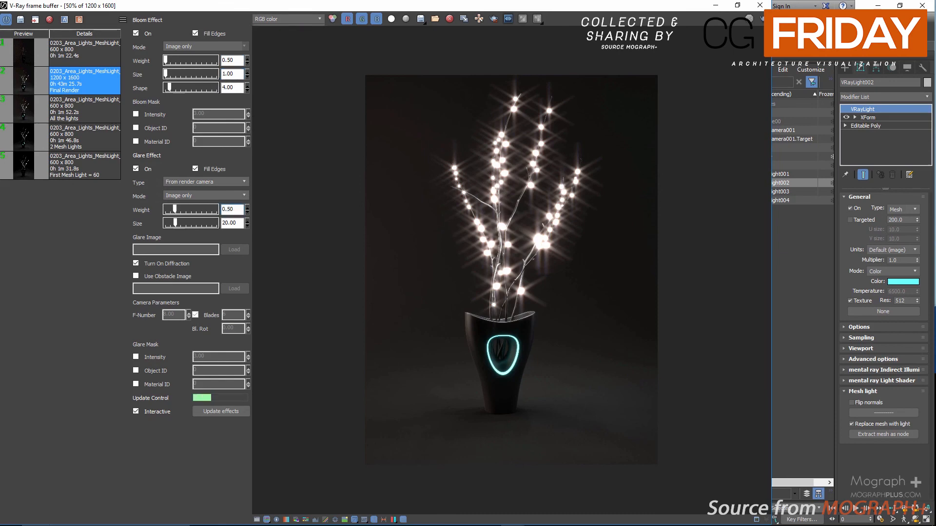
pyautogui.moveTo(236, 222); pyautogui.dragTo(212, 228)
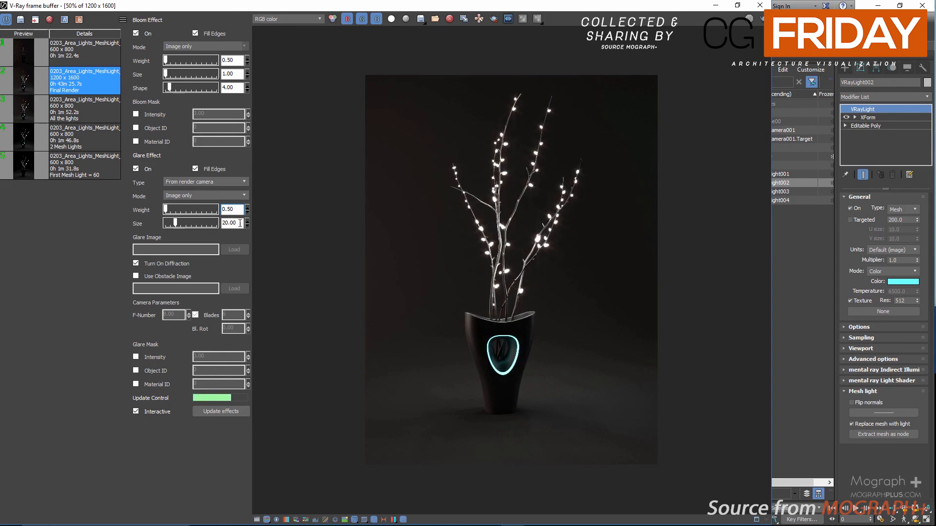
pyautogui.write('10')
pyautogui.press('Return')
# Inspect the glow around the buds up close and maximize the frame buffer window.
pyautogui.scroll(1, 530, 213)
pyautogui.scroll(2, 530, 212)
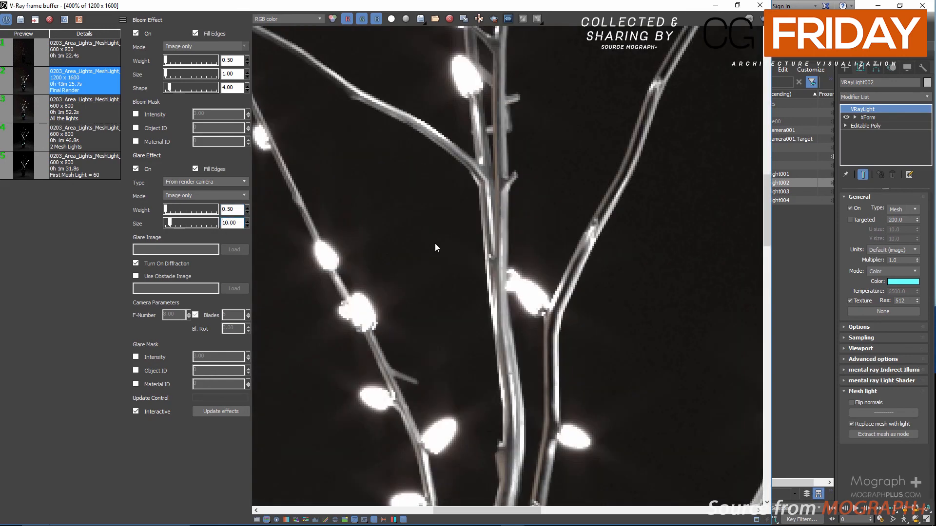
pyautogui.scroll(-3, 435, 247)
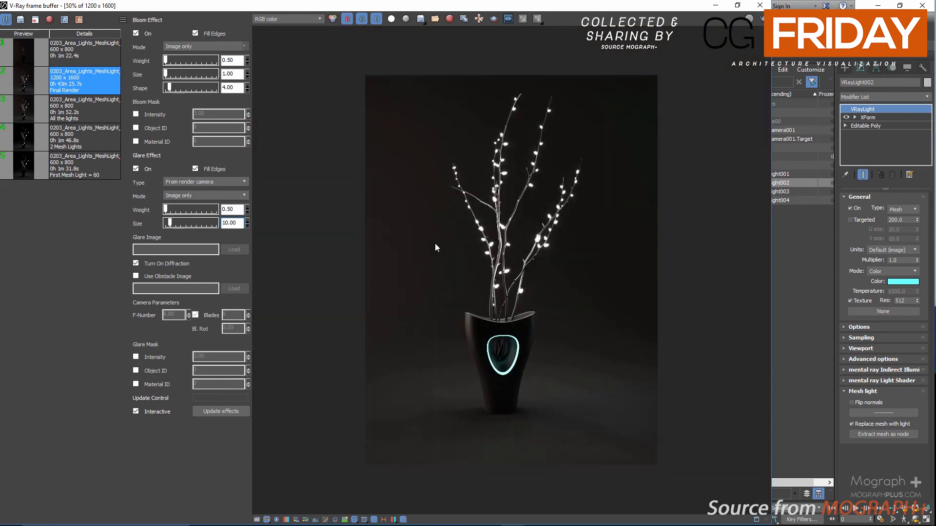
pyautogui.click(737, 6)
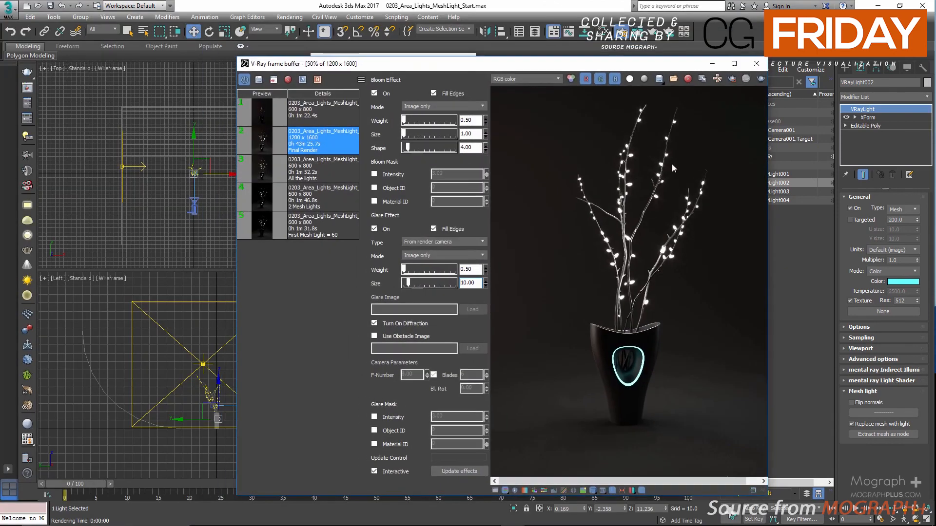
pyautogui.click(734, 63)
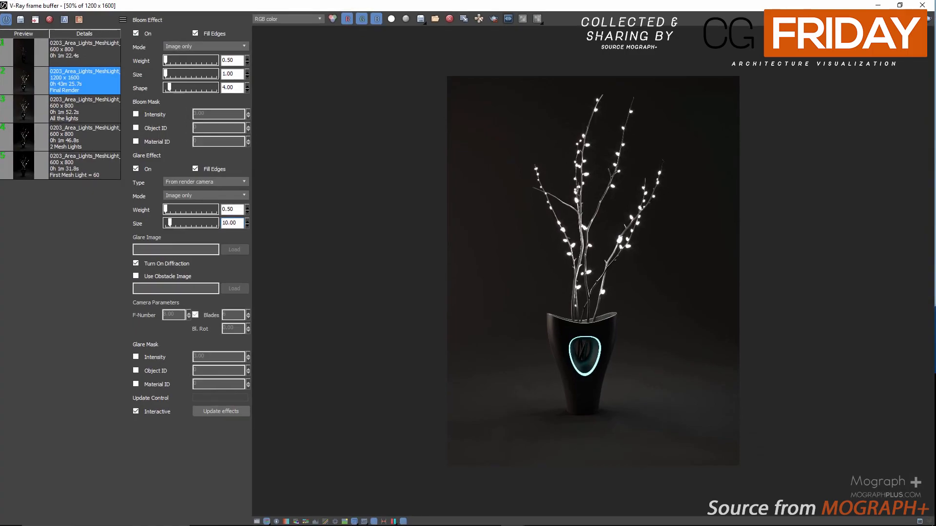